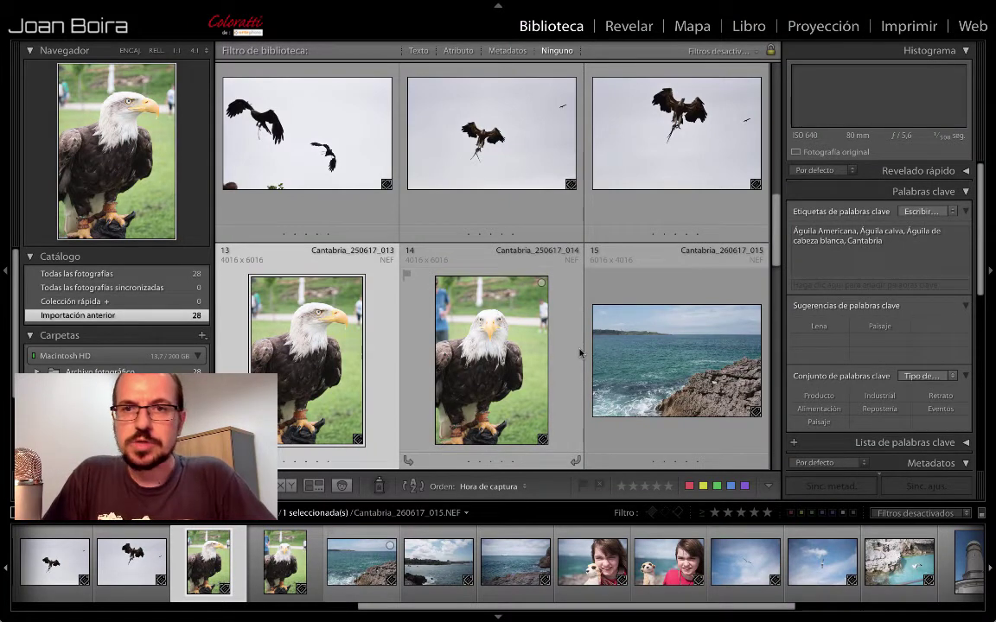
Step: Compare the eagle shots in Develop and pick the frontal eagle photo Cantabria_250617_014
scroll(581, 353, "down", 1)
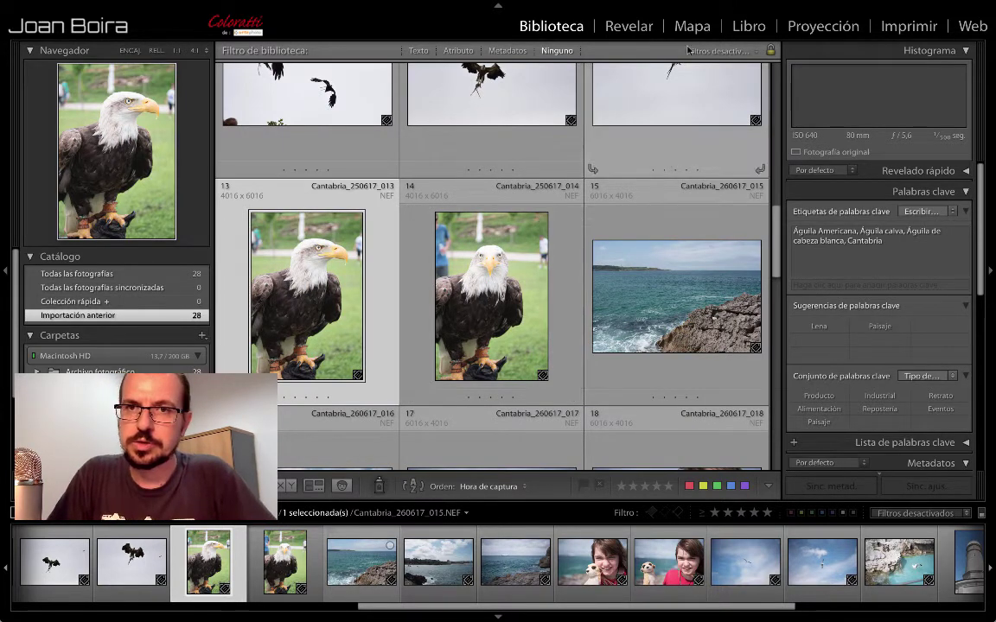
left_click(634, 31)
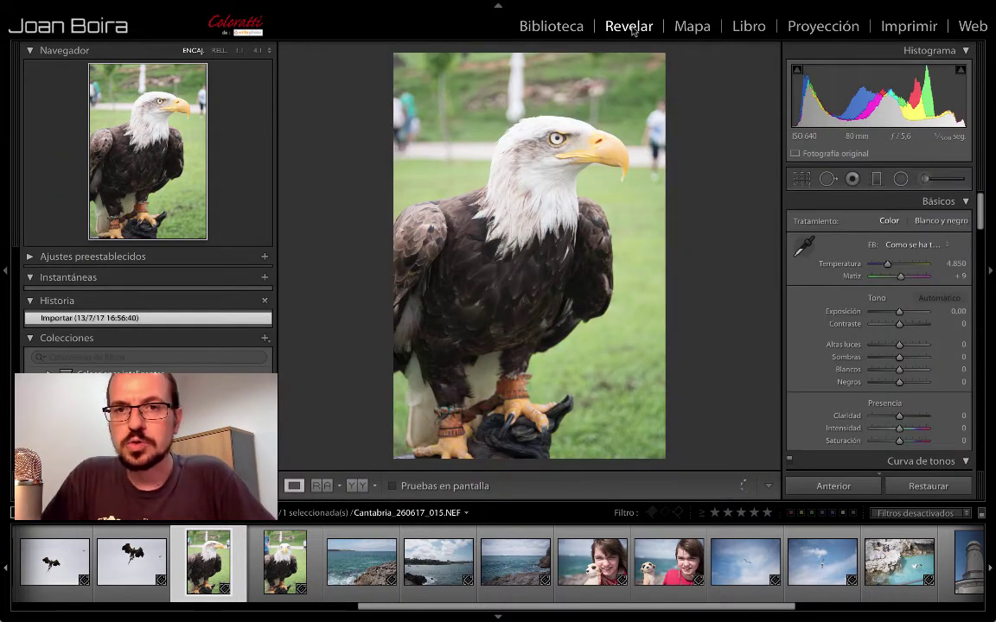
left_click(285, 561)
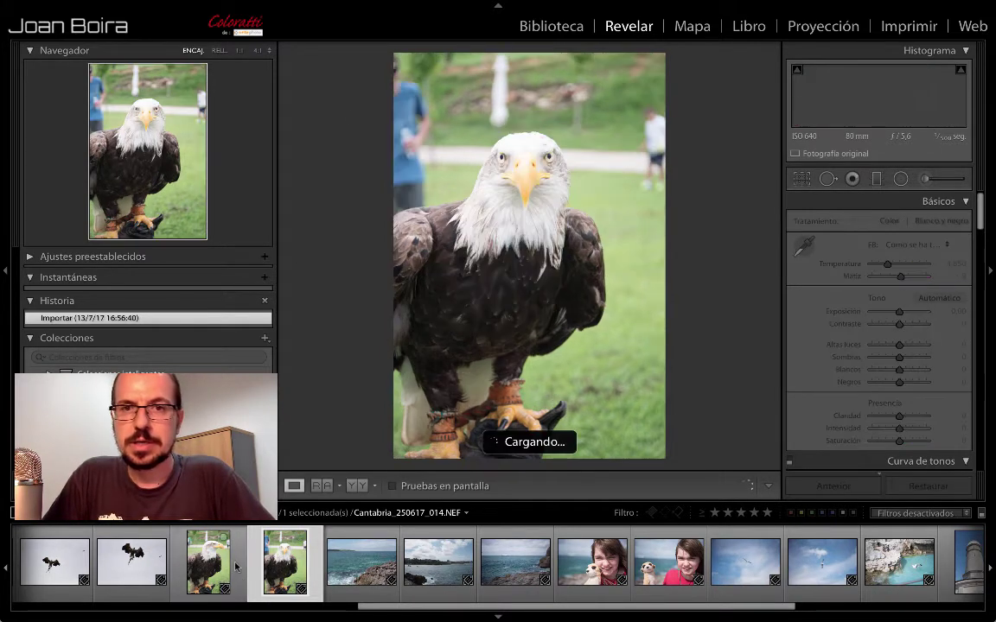
left_click(204, 560)
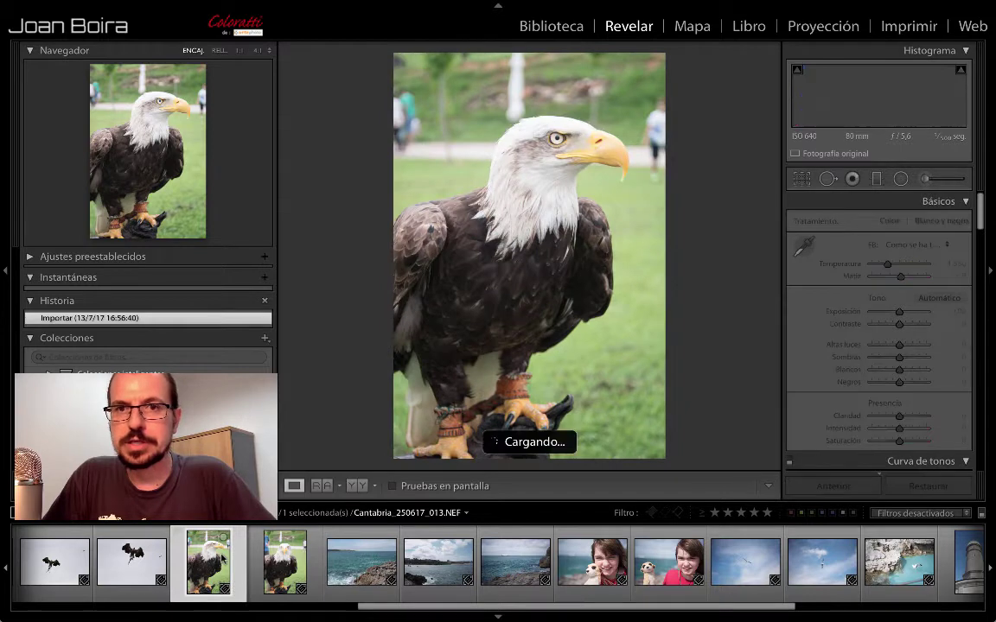
left_click(286, 564)
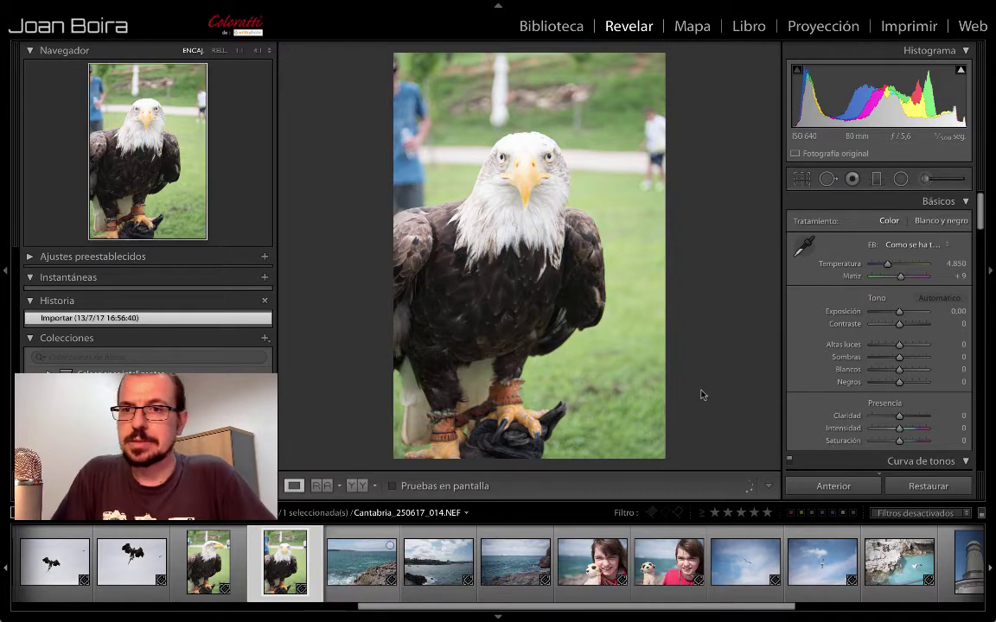
Step: Give the frontal eagle Exposure −0.95, Shadows +100 and a post-crop vignette Amount of −37
left_click_drag(900, 314, 894, 313)
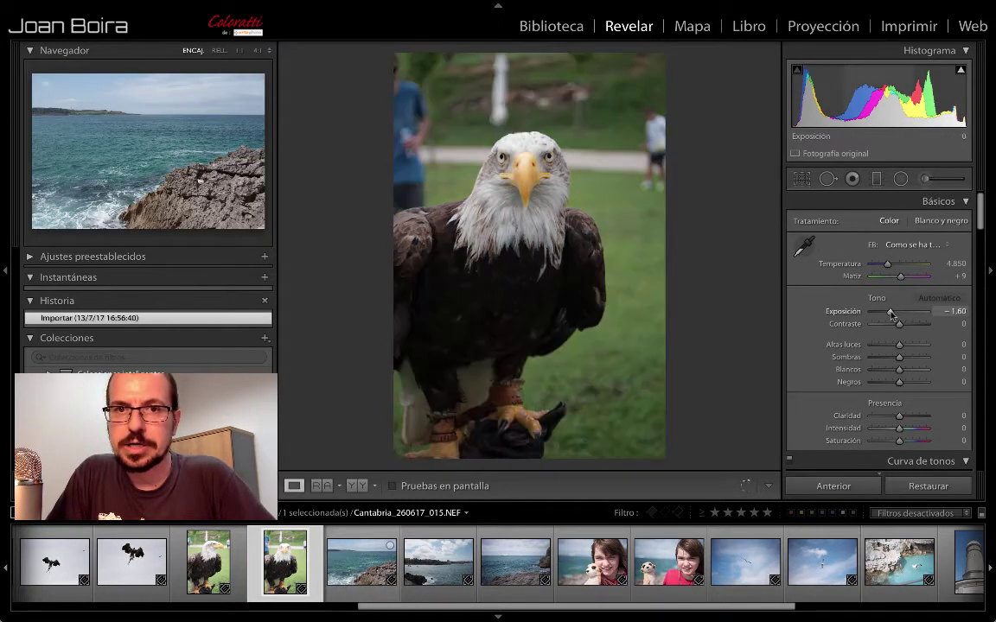
left_click_drag(899, 357, 926, 359)
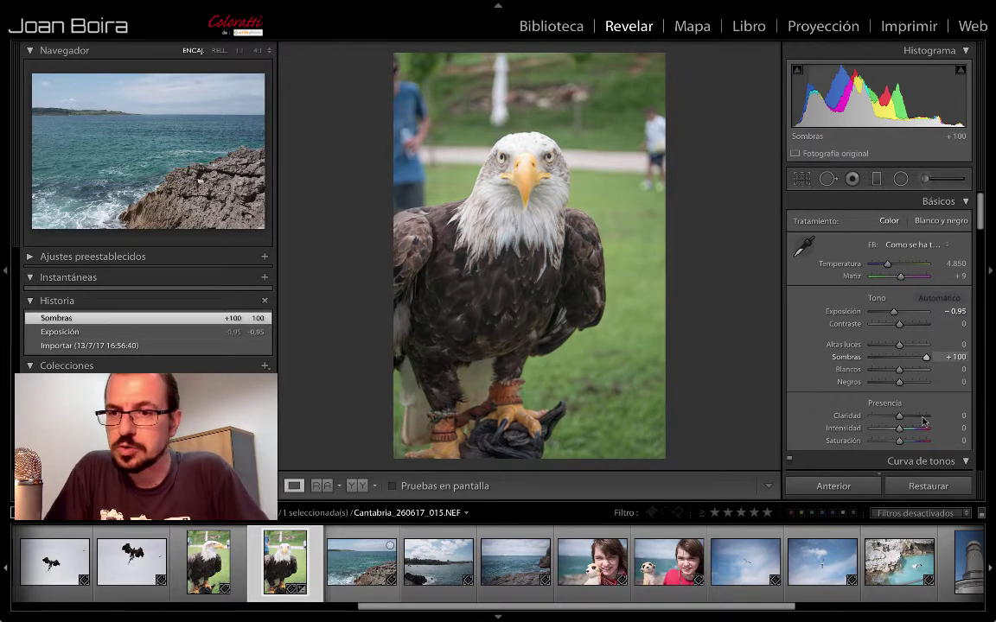
scroll(924, 415, "down", 5)
scroll(924, 419, "down", 5)
scroll(923, 421, "down", 5)
scroll(923, 421, "down", 3)
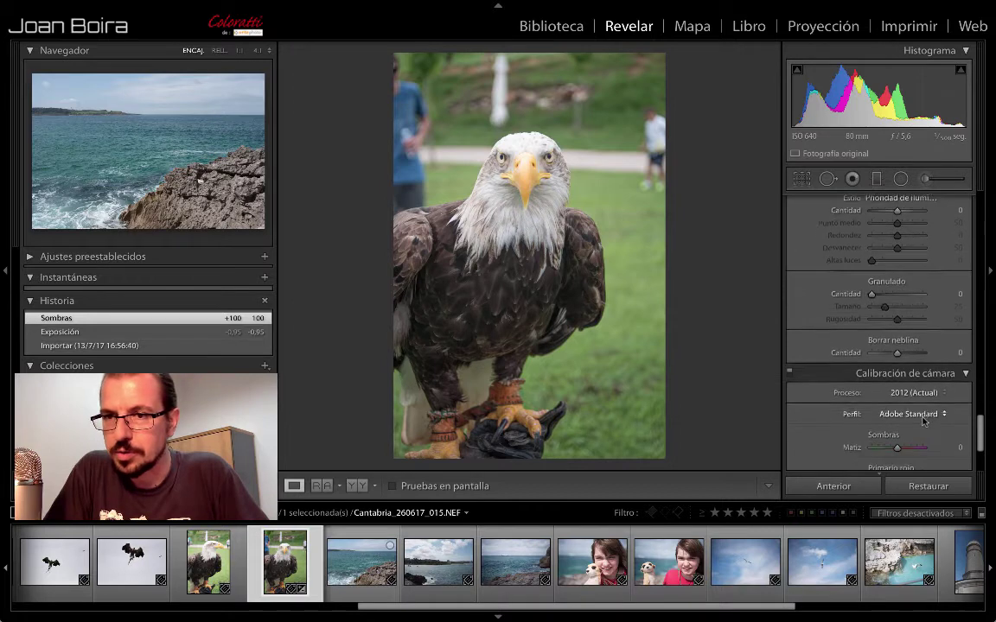
scroll(924, 420, "up", 3)
scroll(924, 419, "up", 2)
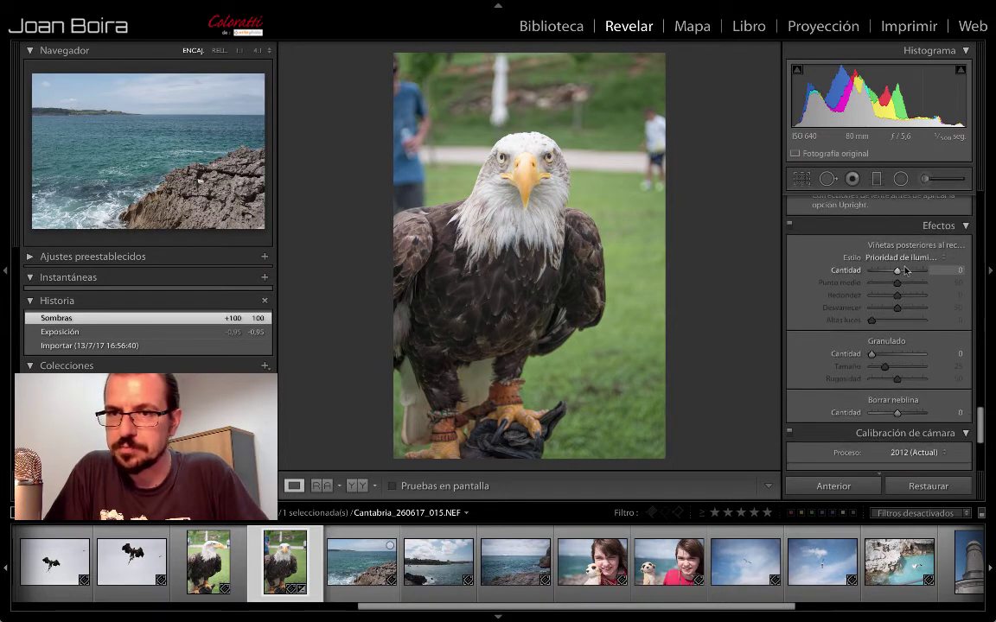
left_click_drag(896, 270, 889, 272)
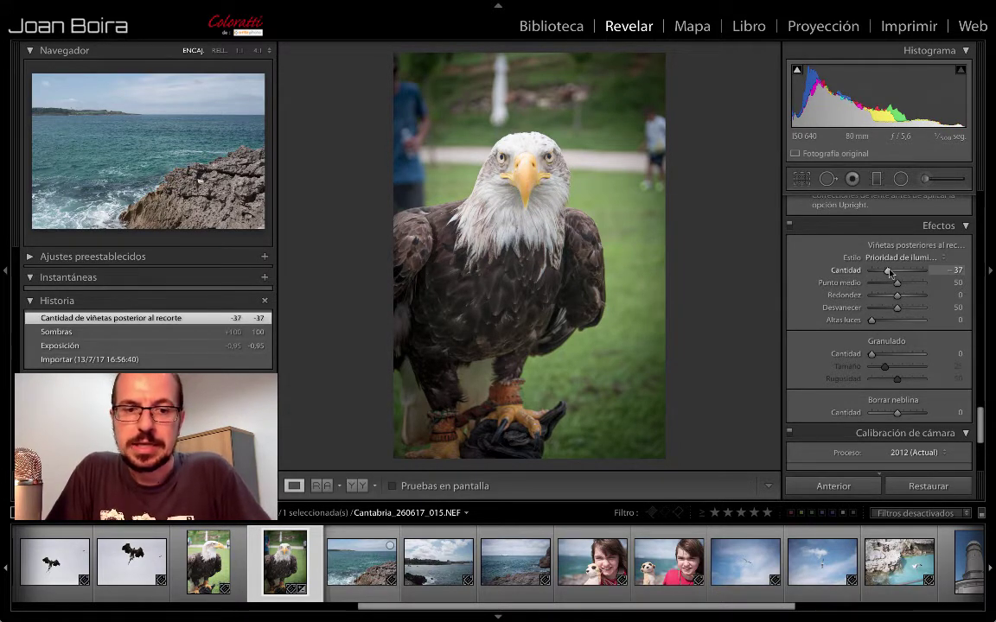
Step: Add the side-profile eagle to the selection and leave auto-sync off, showing Sincronizar..
left_click(210, 564, "ctrl")
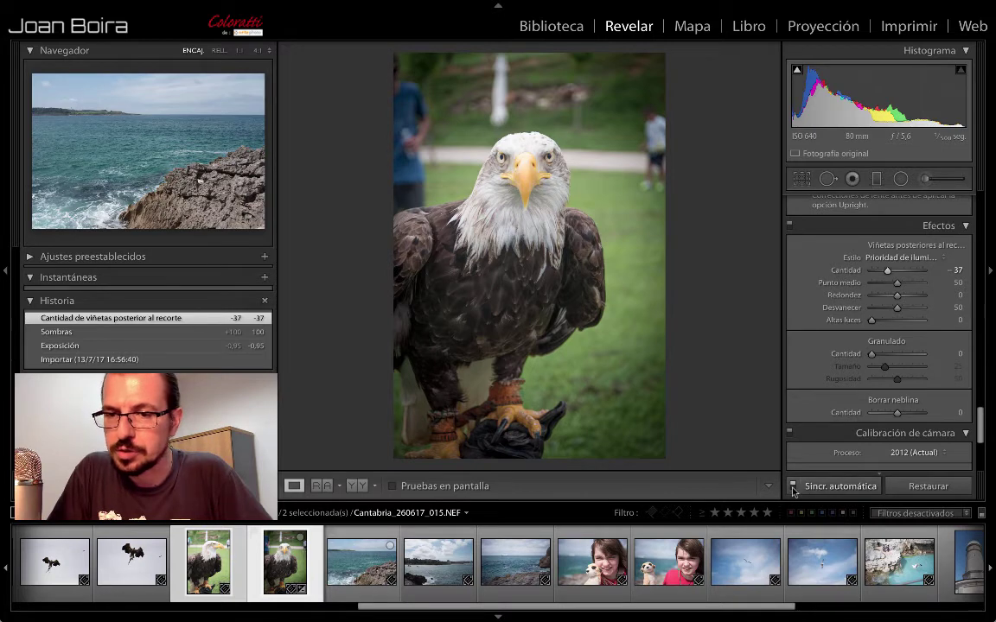
left_click(793, 488)
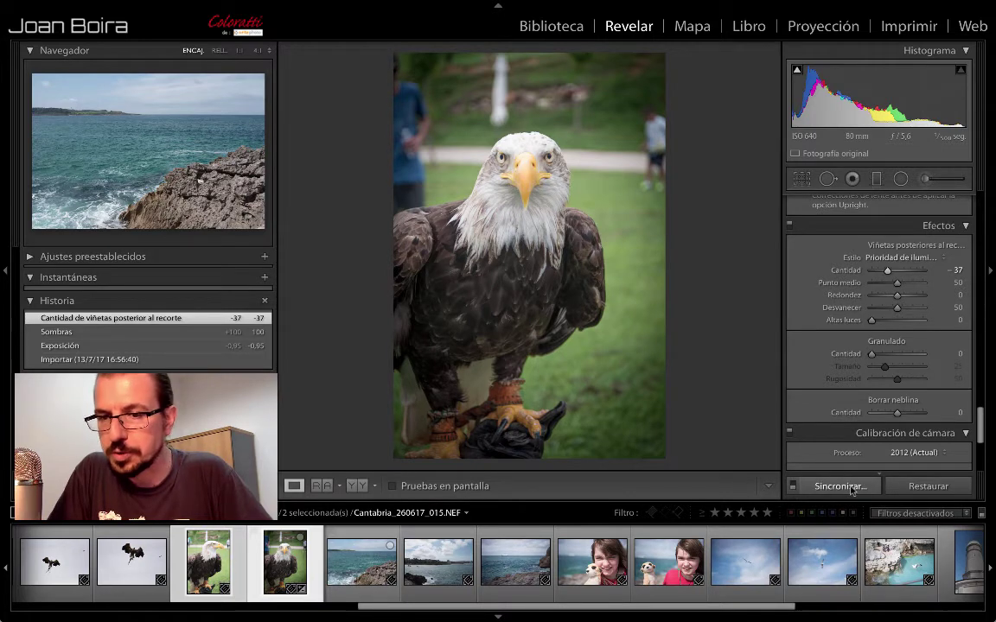
left_click(793, 489)
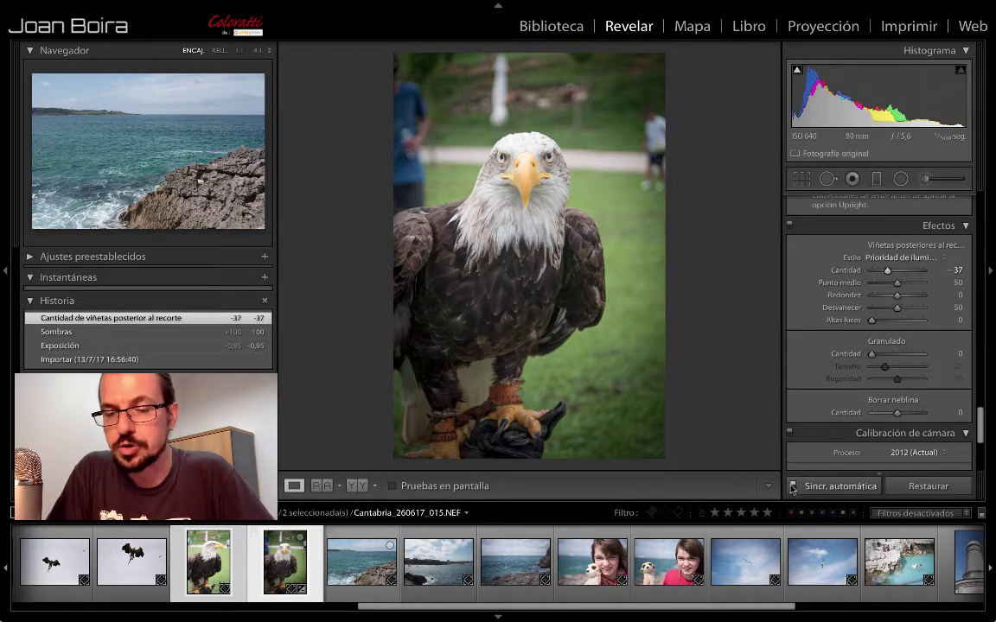
left_click(794, 488)
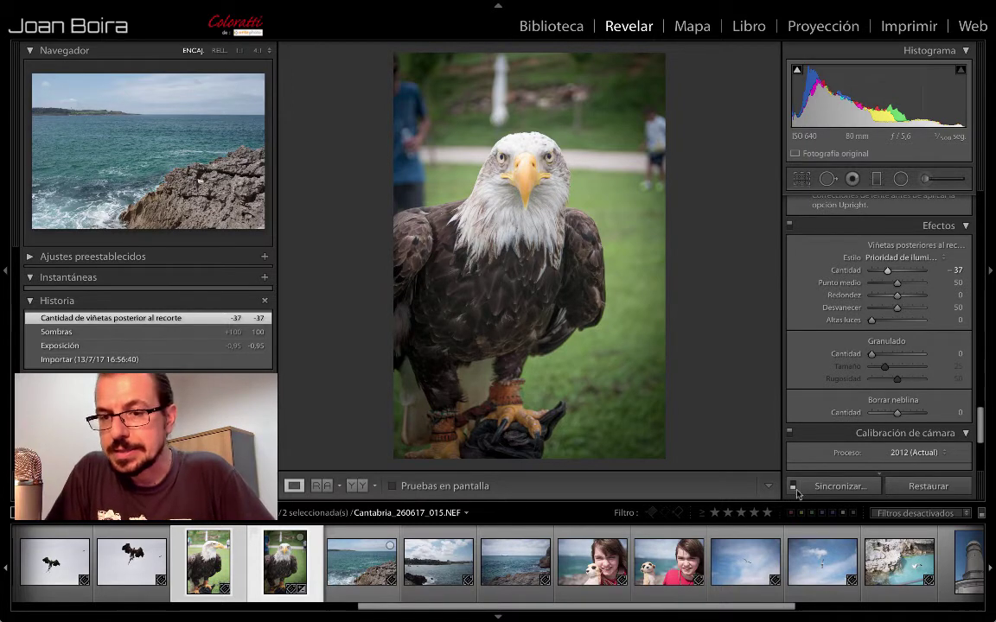
Step: Sync the frontal eagle's checked settings, crop excluded, onto the side-profile eagle
left_click(843, 487)
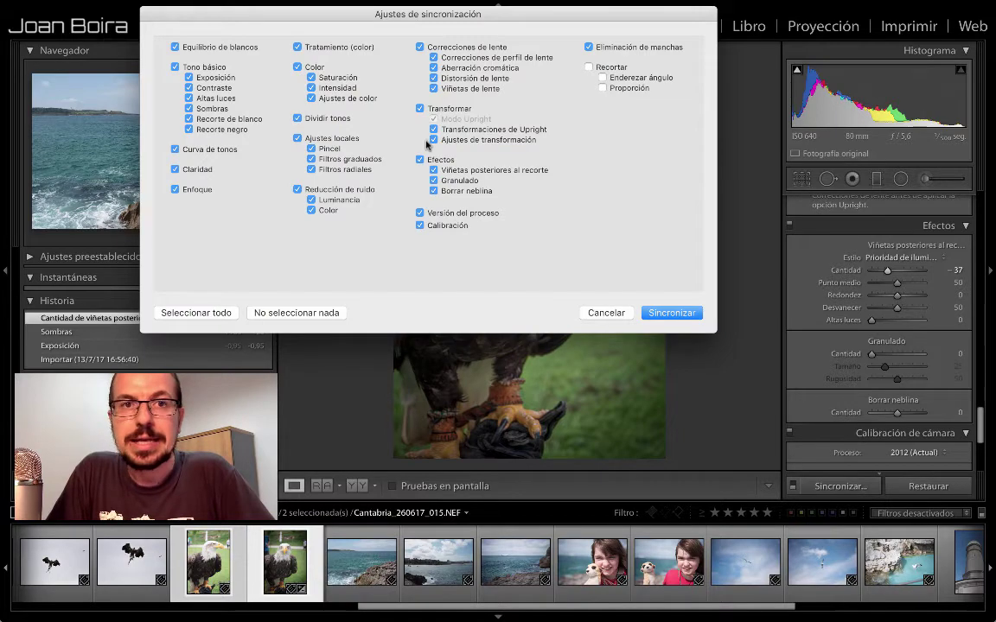
mouse_move(425, 23)
left_mouse_down()
mouse_move(541, 266)
mouse_move(555, 188)
left_mouse_up()
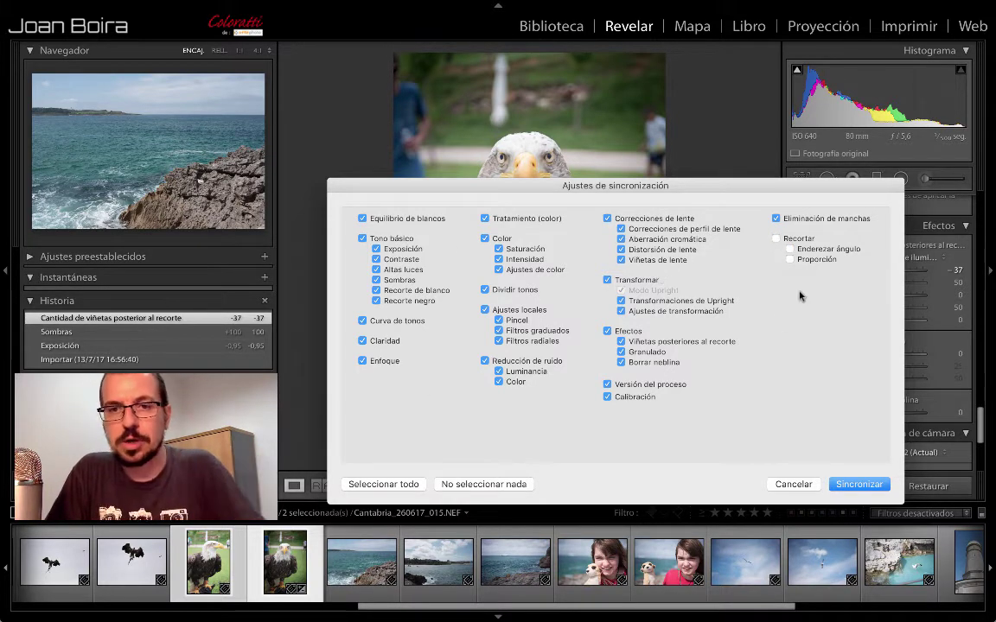
left_click(855, 485)
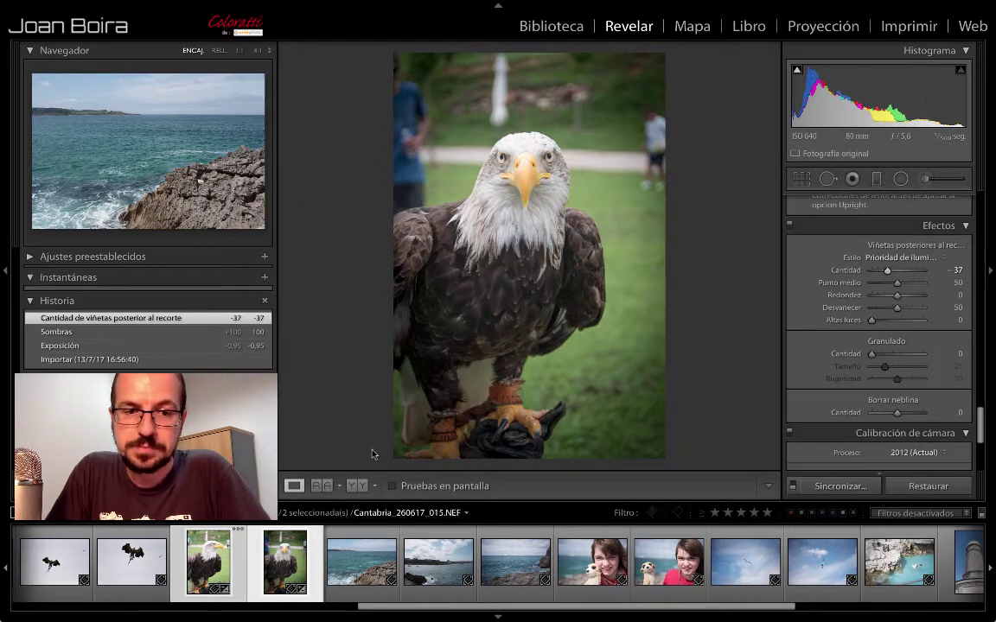
Step: View the side-profile eagle carrying the synced −37 vignette and darker tones
left_click(227, 566)
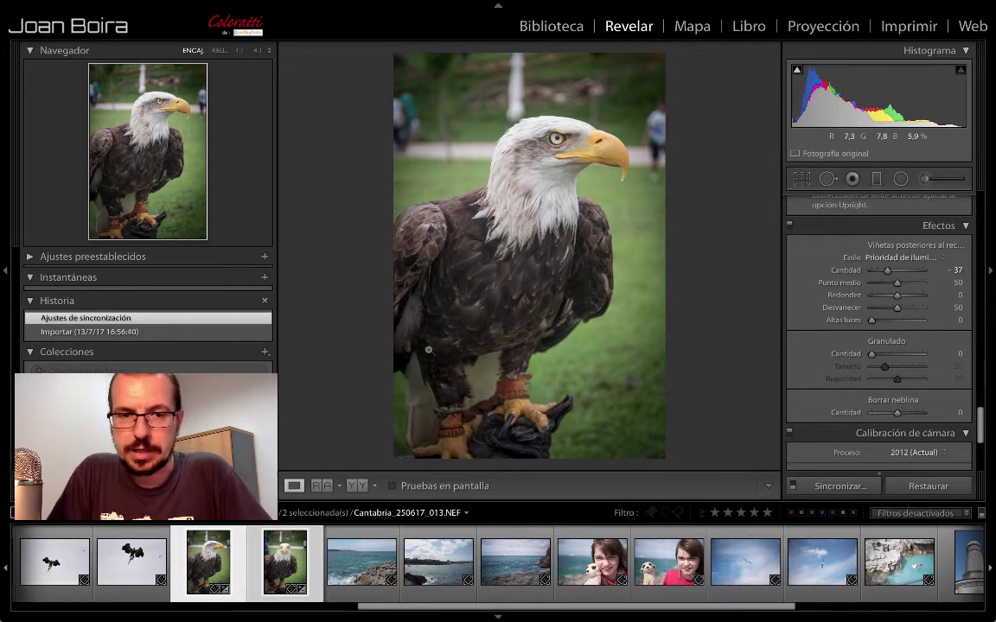
scroll(940, 595, "down", 5)
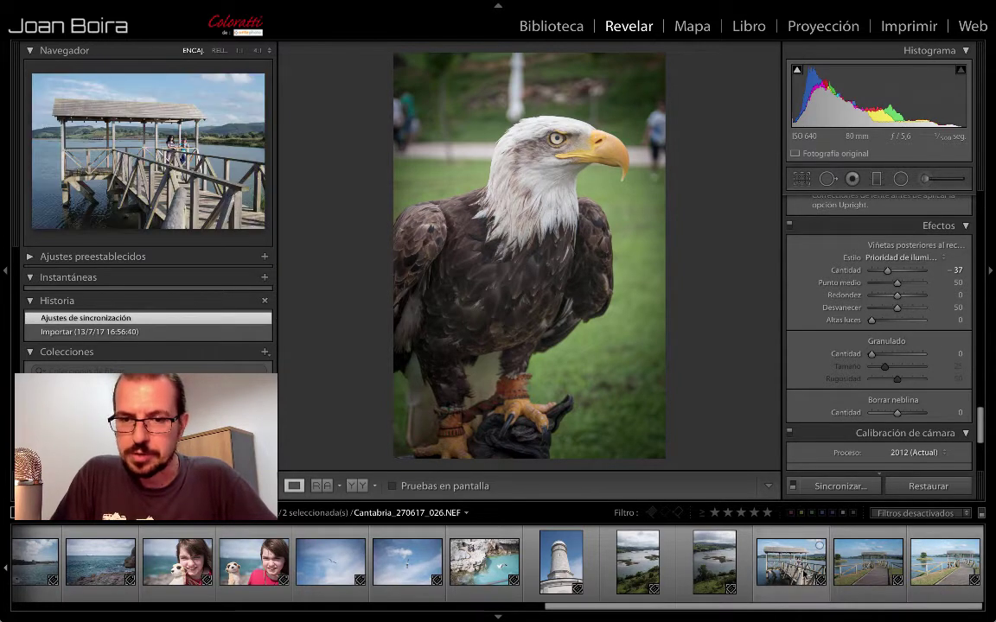
Step: Select both lake landscape shots together and make Cantabria_270617_024 the displayed photo
left_click(637, 562)
left_click(702, 567, "ctrl")
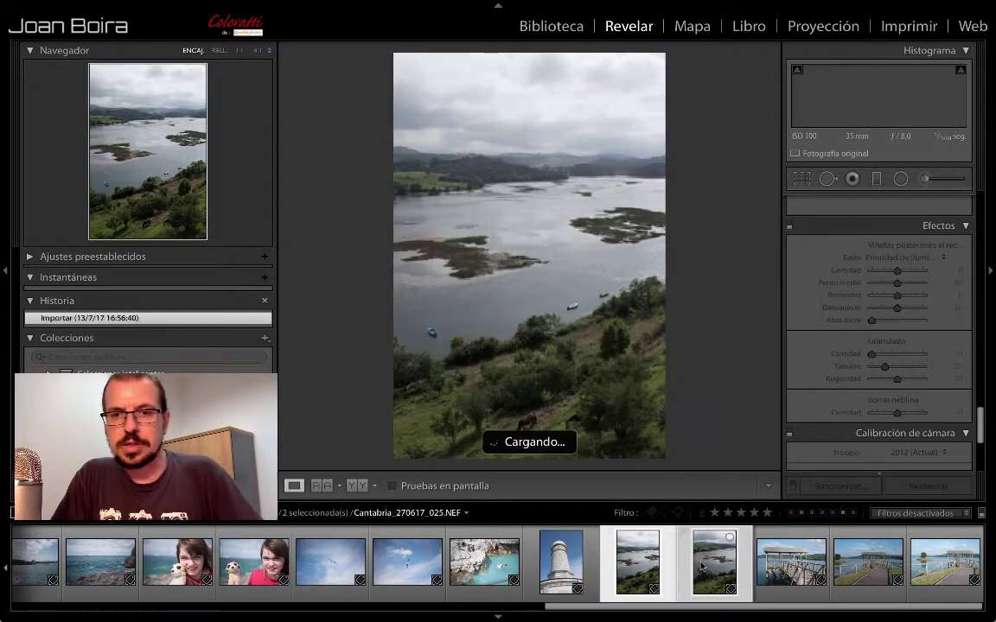
left_click(655, 566)
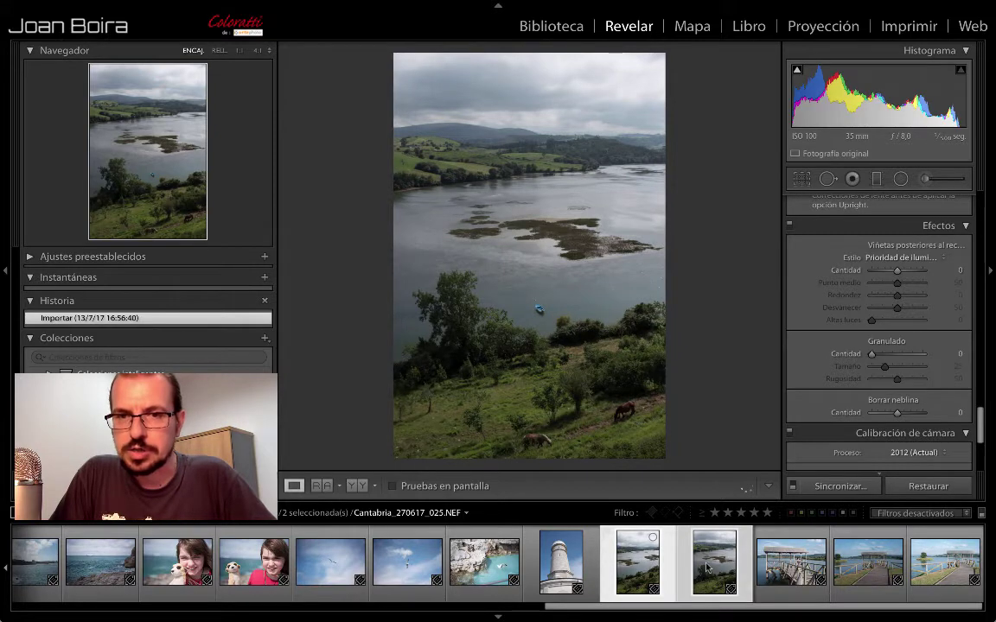
key("Left")
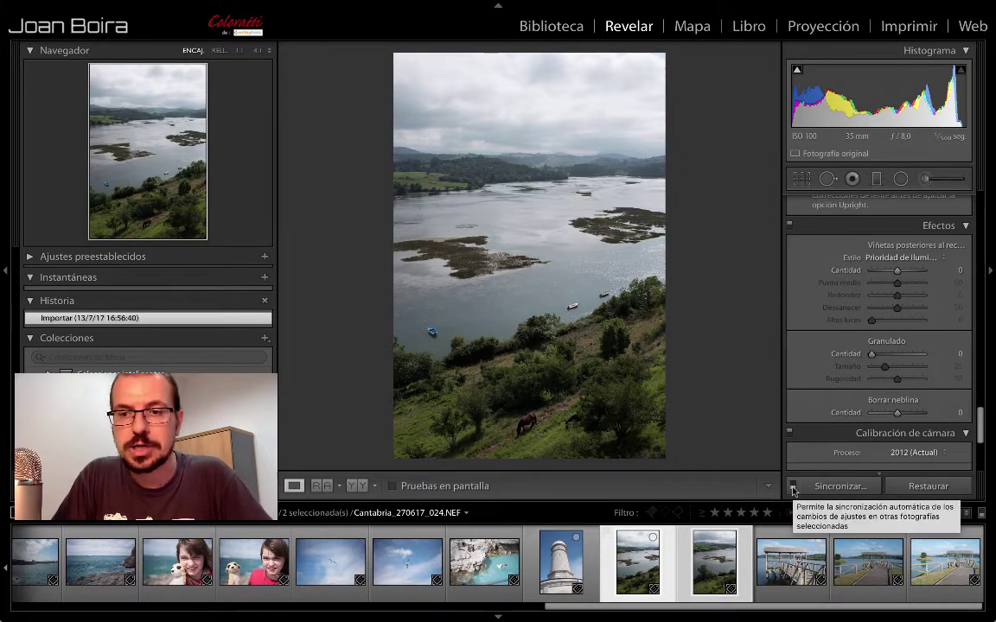
Step: Enable Sincr. automática with both lake photos checked, back on 024's Básicos panel
left_click(792, 488)
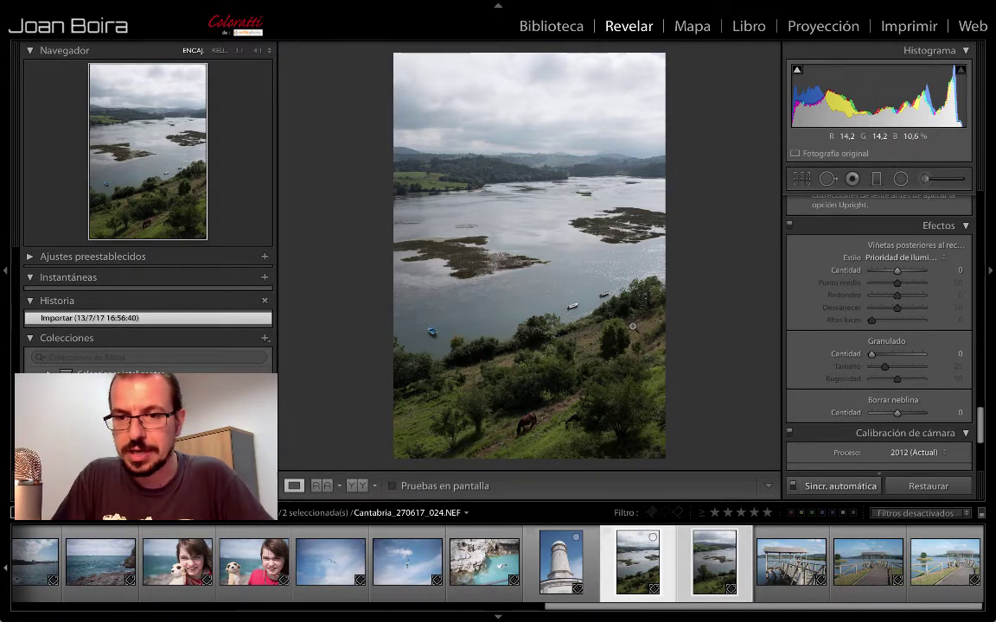
left_click(718, 585)
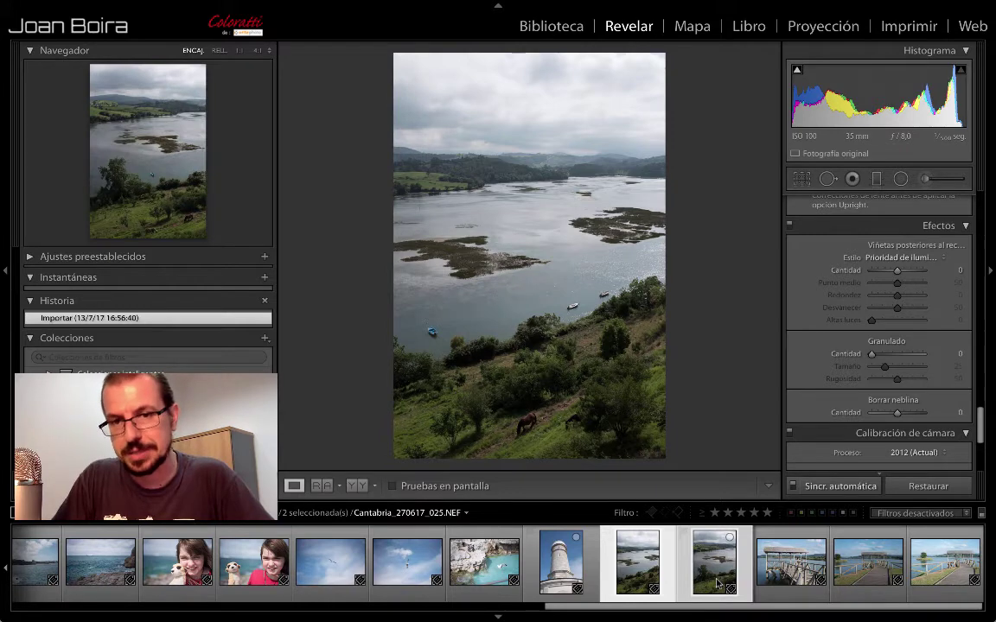
key("Left")
scroll(889, 334, "up", 5)
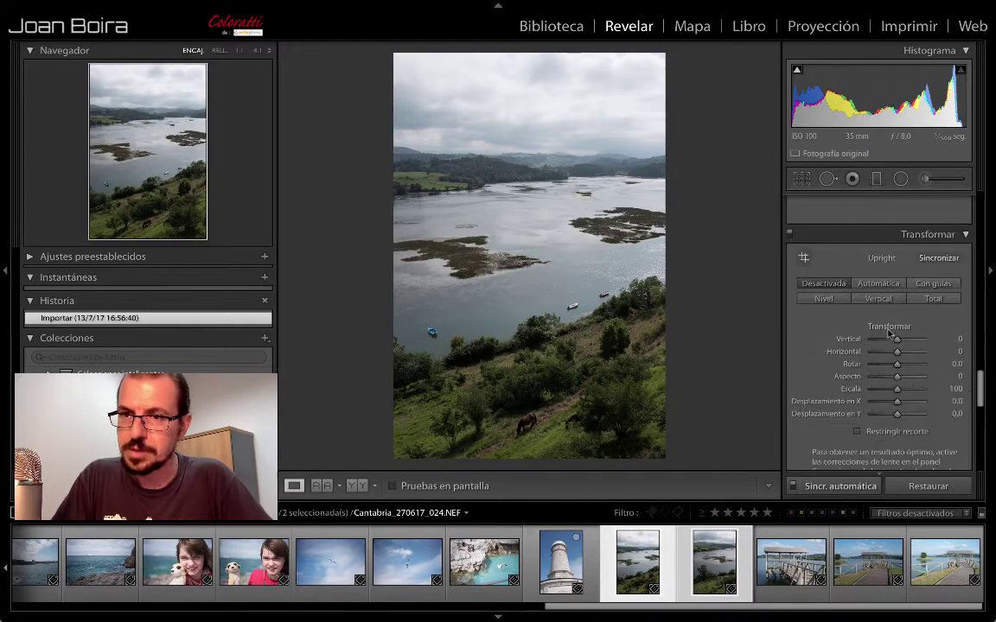
scroll(889, 333, "up", 5)
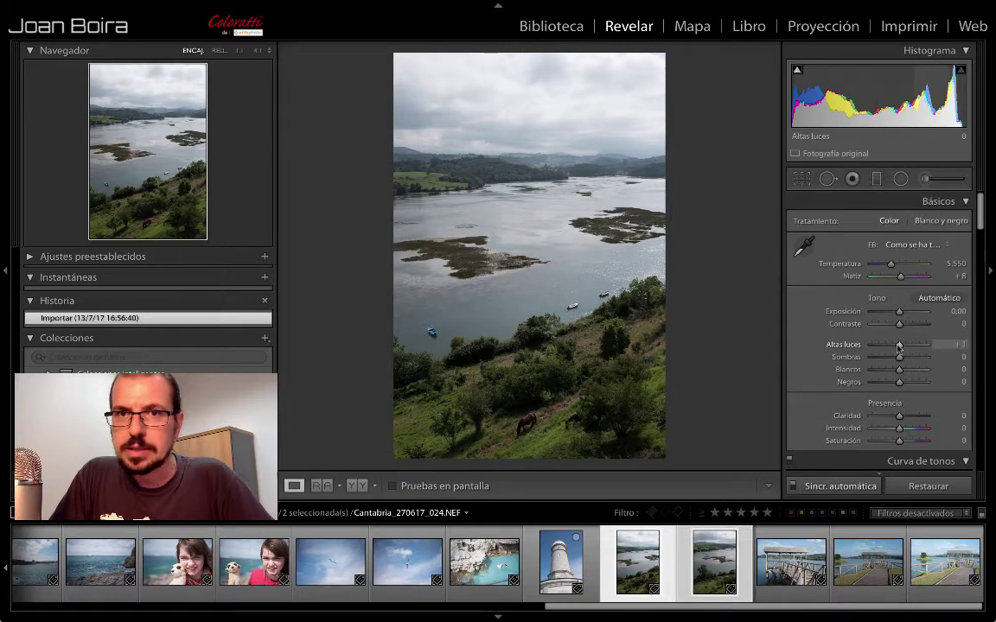
Step: Set Highlights −100 and Shadows +84, testing Exposure −5 and +5 before returning it to 0.00
left_click_drag(899, 346, 873, 346)
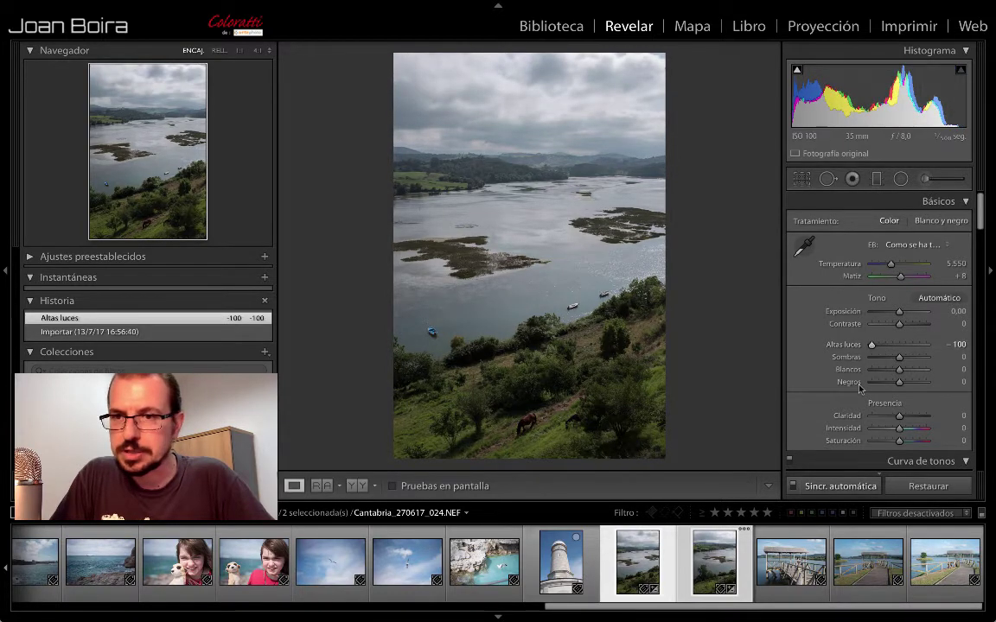
left_click_drag(899, 357, 921, 357)
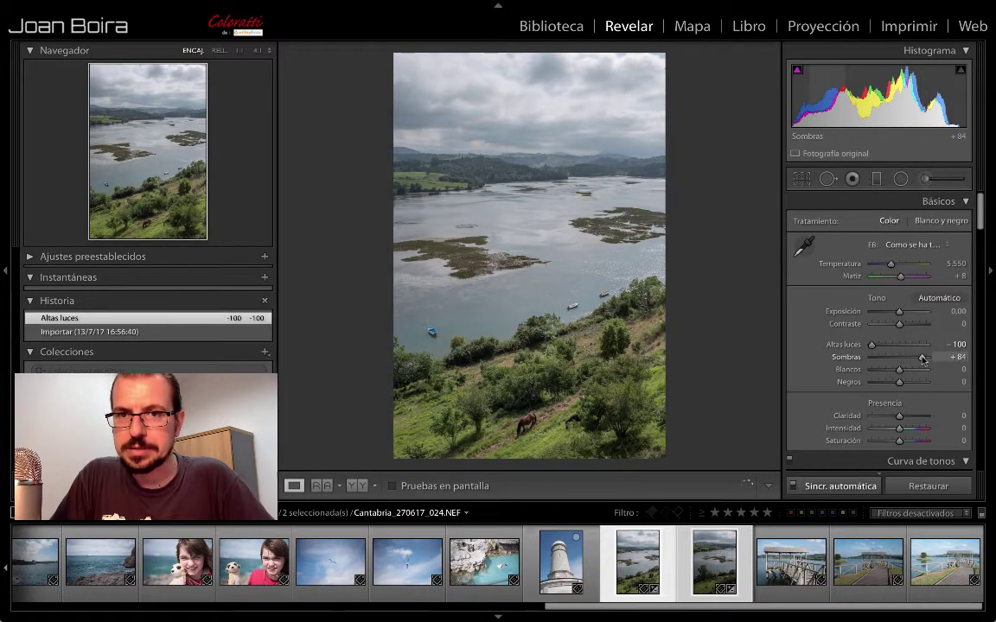
left_click_drag(922, 360, 921, 360)
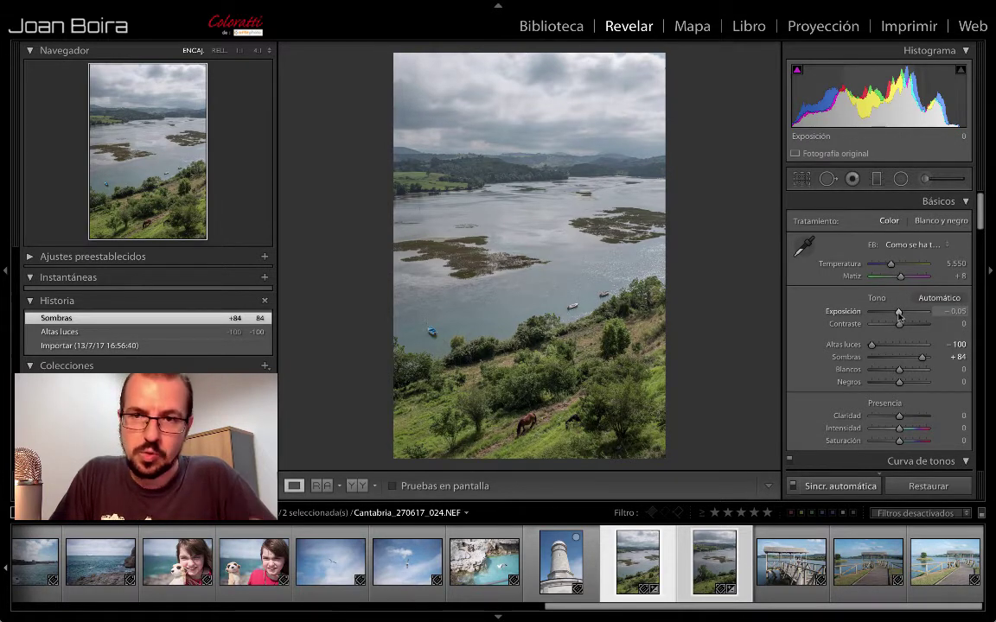
left_click_drag(899, 313, 862, 317)
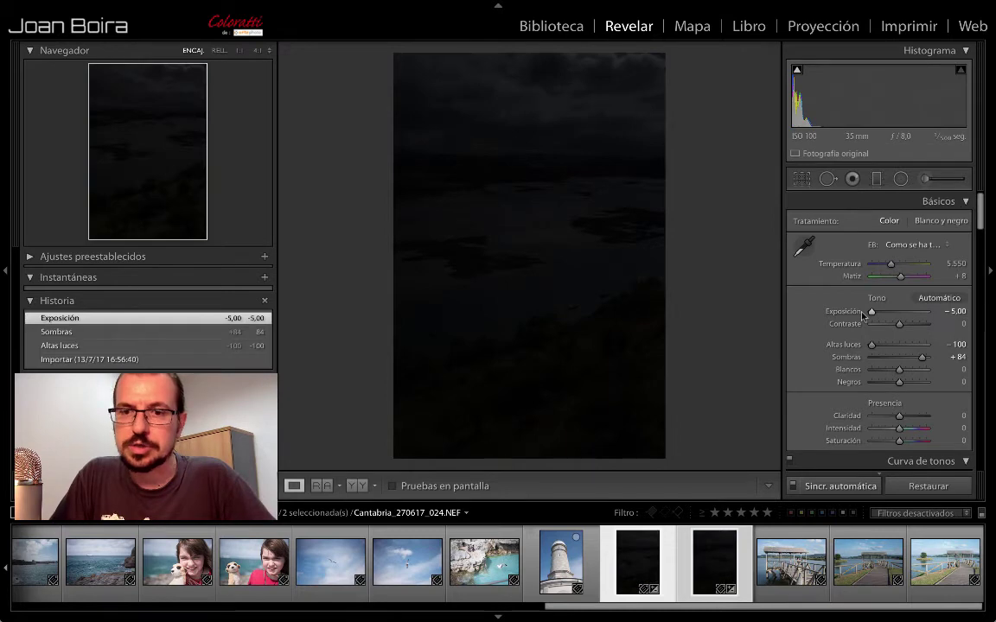
left_click_drag(871, 314, 936, 315)
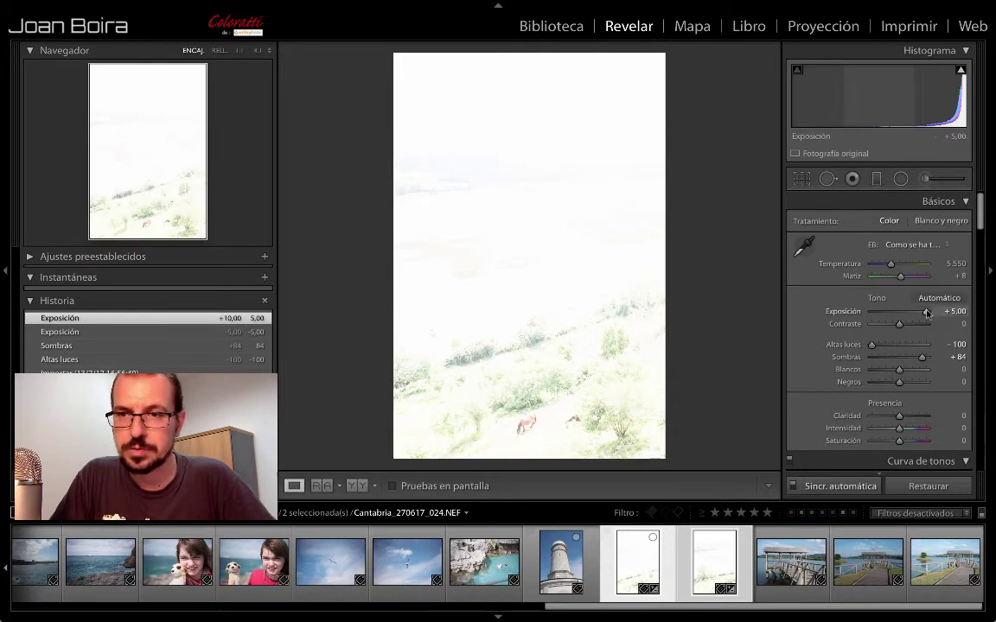
left_click_drag(927, 314, 900, 315)
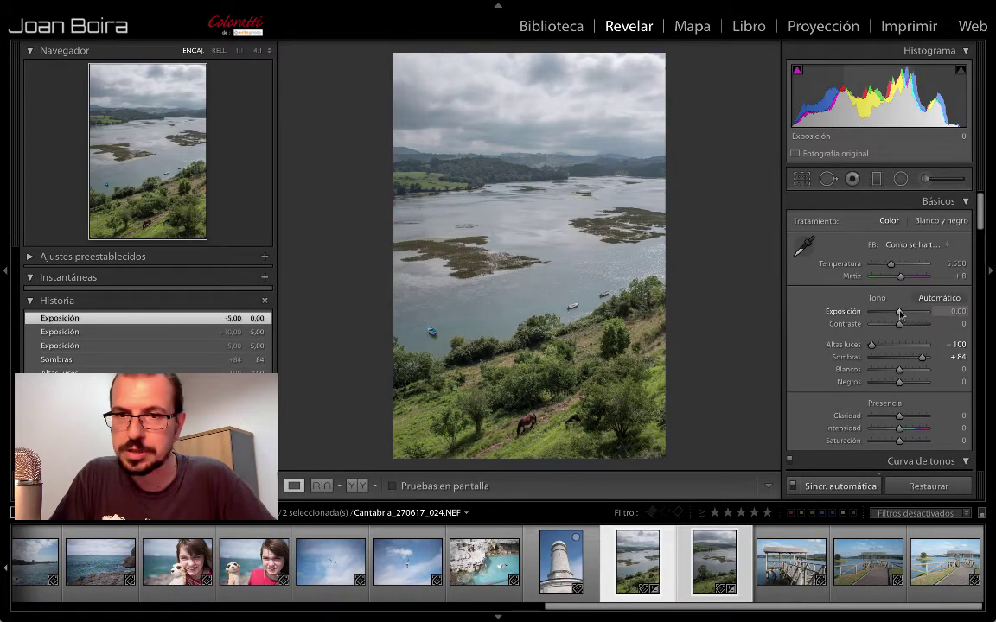
Step: Set the Efectos Borrar neblina (Dehaze) amount to +30 on lake photo Cantabria_270617_024
scroll(892, 373, "down", 3)
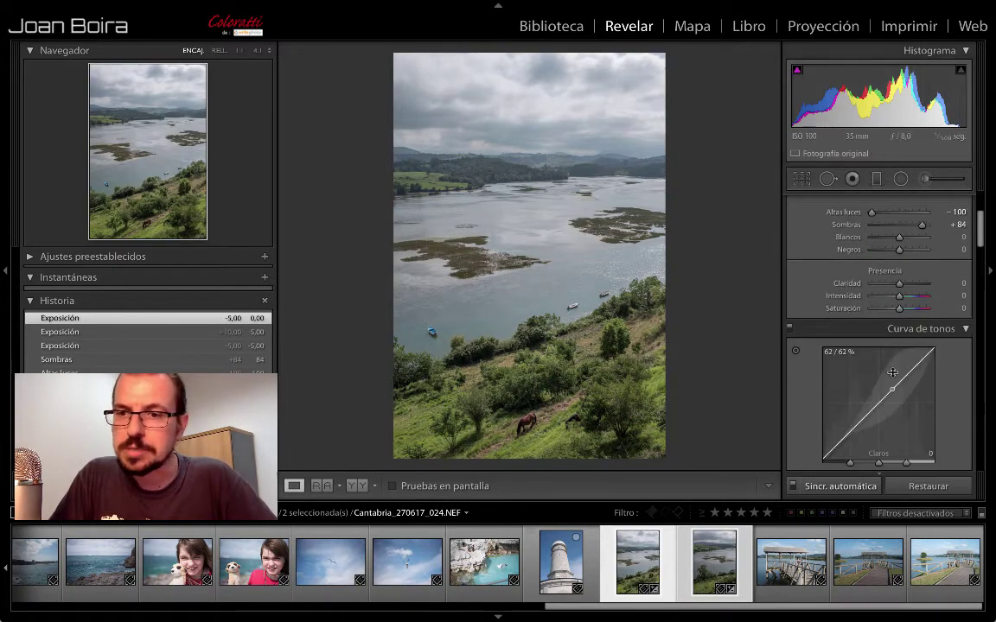
scroll(893, 372, "down", 3)
scroll(893, 372, "down", 3)
scroll(893, 375, "down", 3)
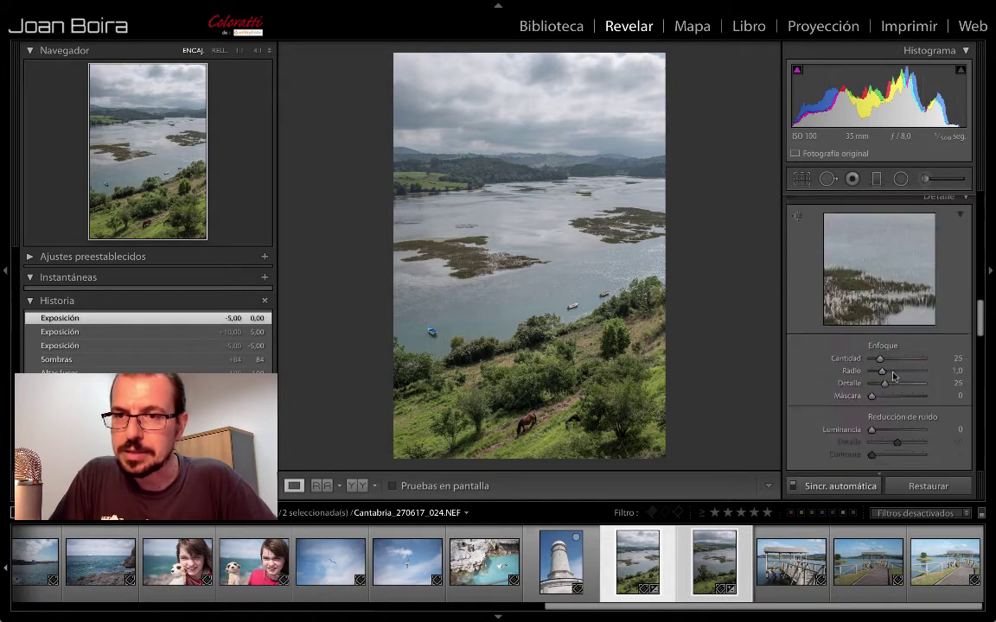
scroll(894, 377, "down", 2)
scroll(893, 377, "down", 3)
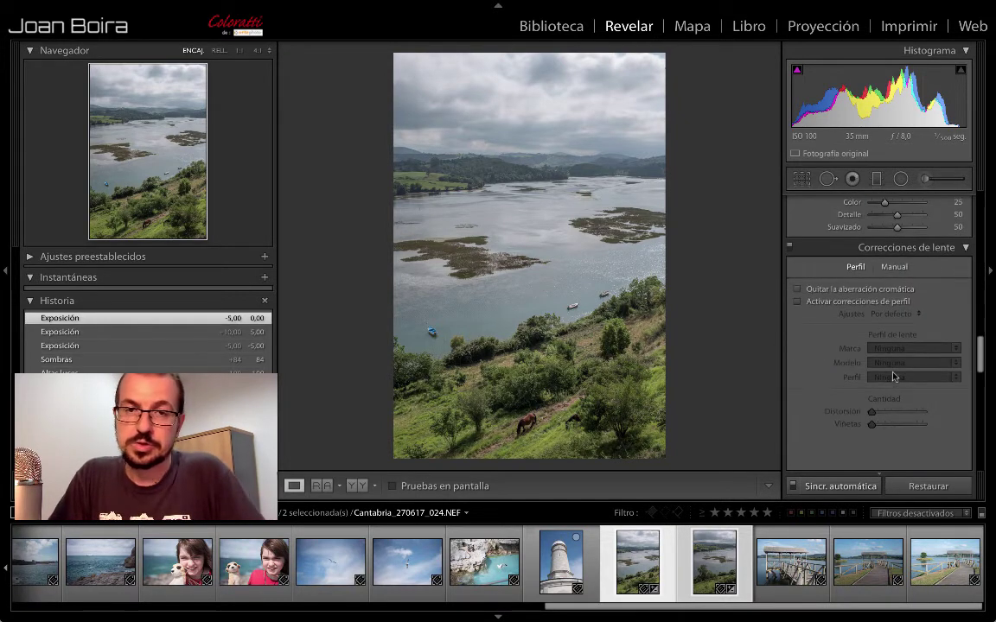
scroll(894, 377, "down", 2)
scroll(894, 377, "down", 1)
scroll(894, 377, "down", 1)
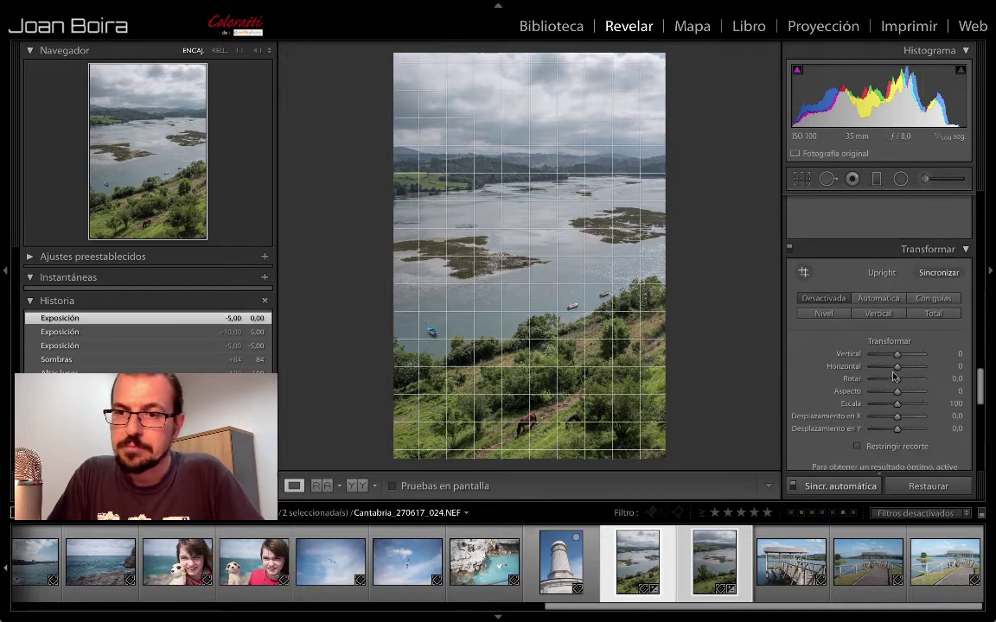
scroll(894, 377, "down", 2)
scroll(894, 377, "down", 2)
scroll(893, 377, "down", 2)
scroll(894, 377, "down", 1)
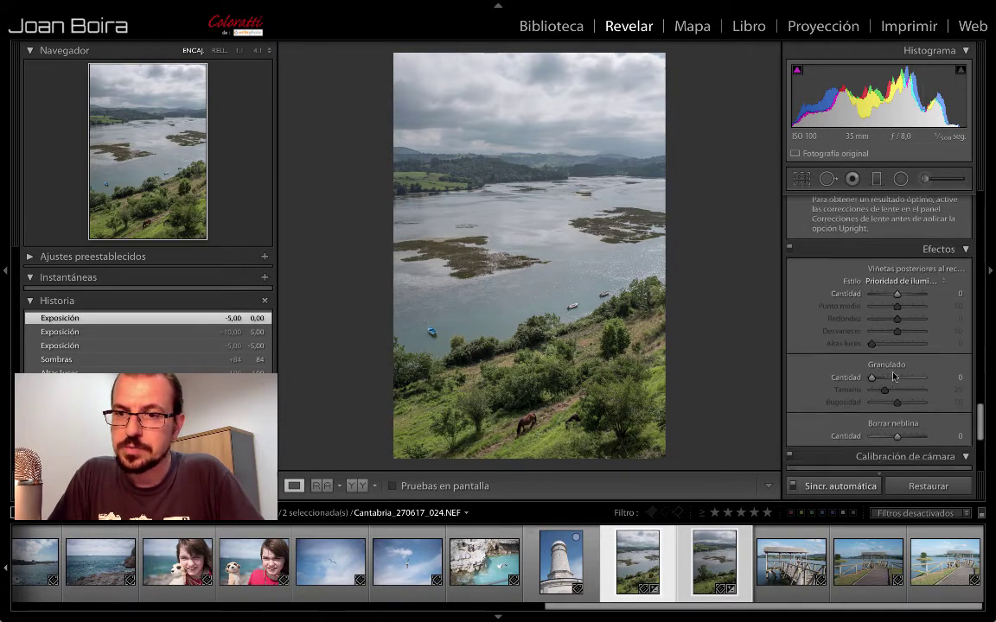
scroll(894, 377, "down", 1)
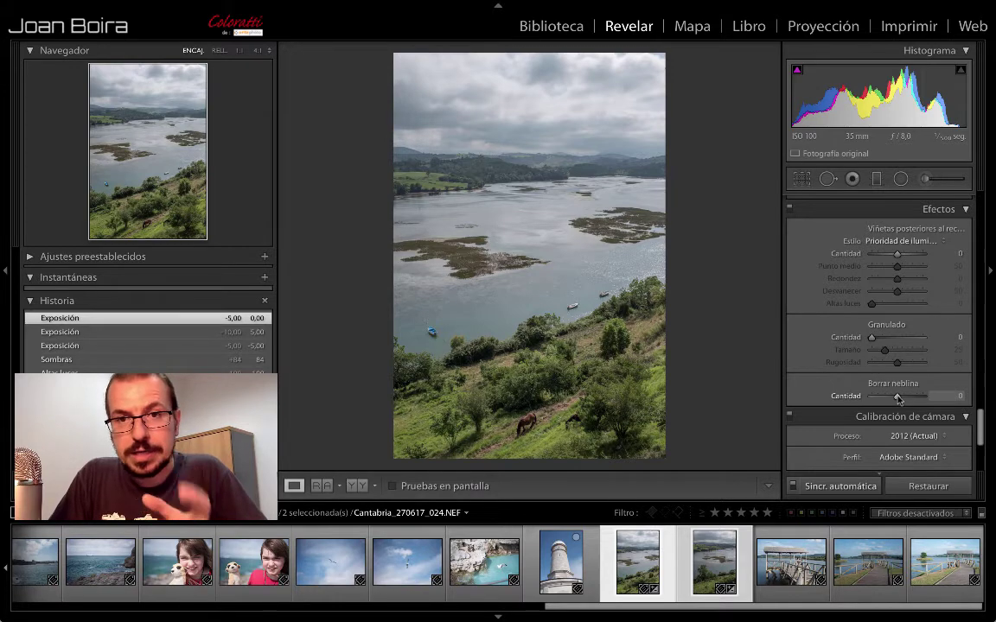
left_click_drag(900, 398, 906, 398)
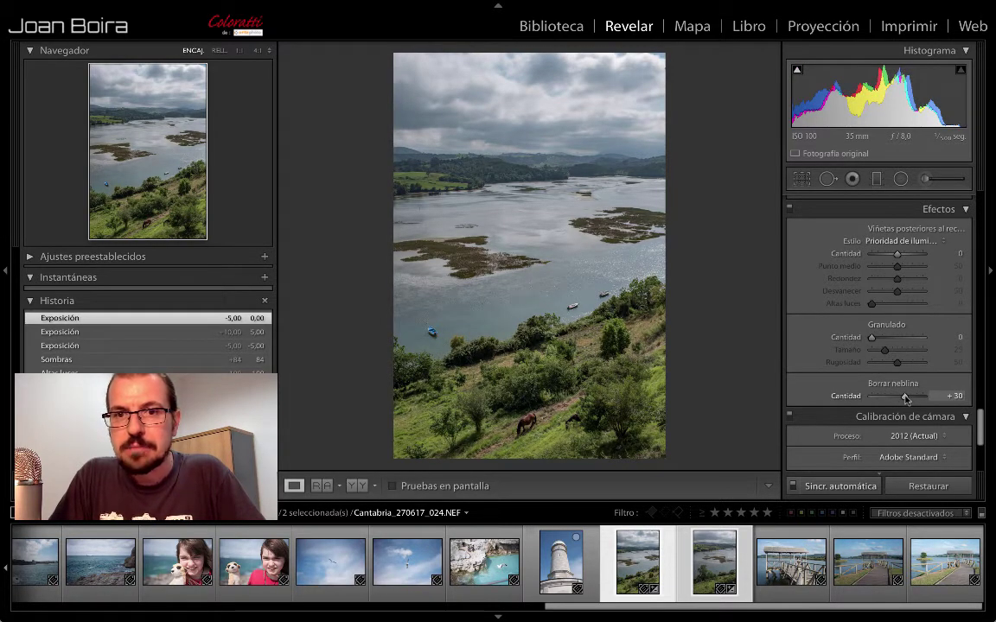
scroll(912, 391, "up", 5)
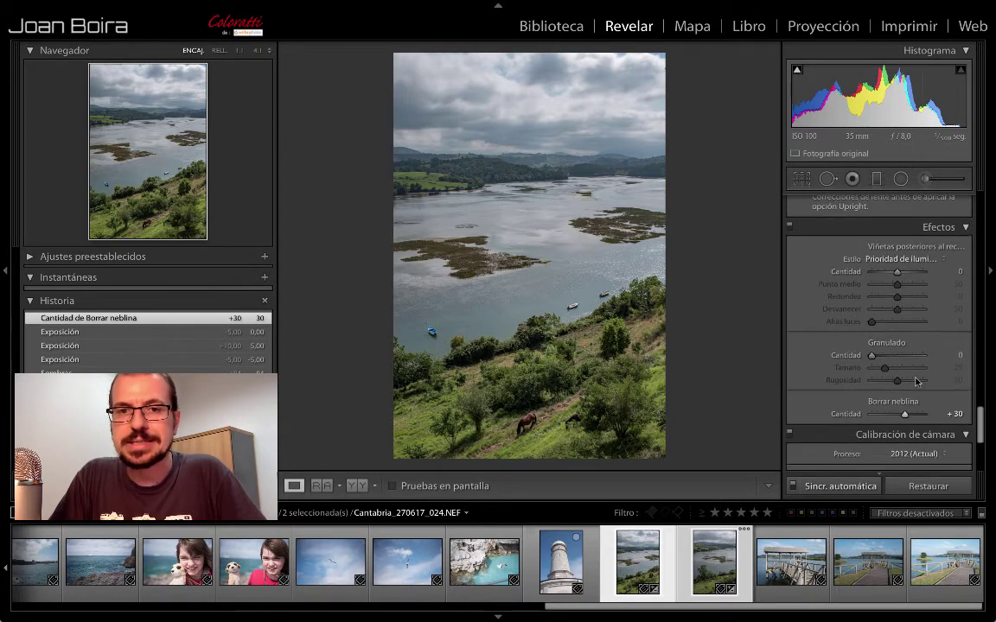
scroll(916, 382, "up", 5)
scroll(915, 381, "up", 5)
scroll(915, 379, "up", 5)
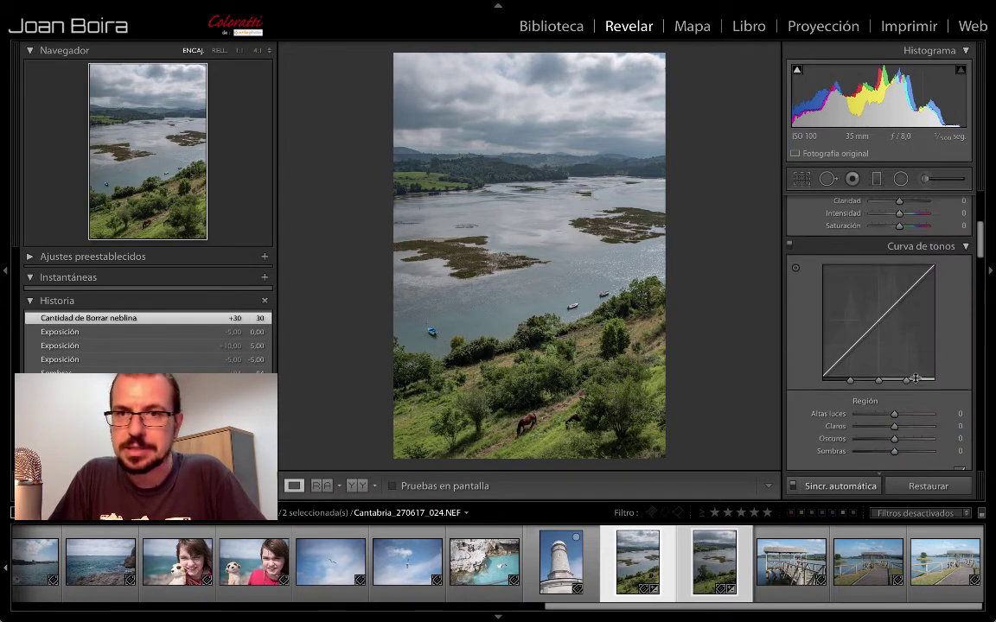
scroll(916, 378, "up", 3)
scroll(916, 378, "up", 3)
scroll(908, 376, "up", 2)
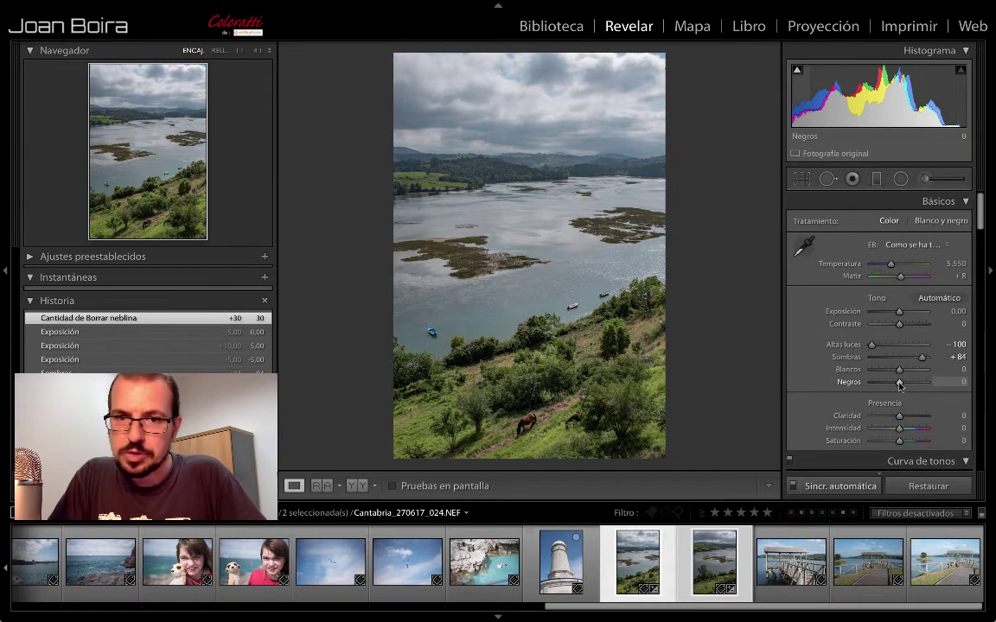
Step: Set Blacks +42 and Clarity +38, then view twin shot Cantabria_270617_025 with the synced settings
left_click_drag(900, 385, 910, 385)
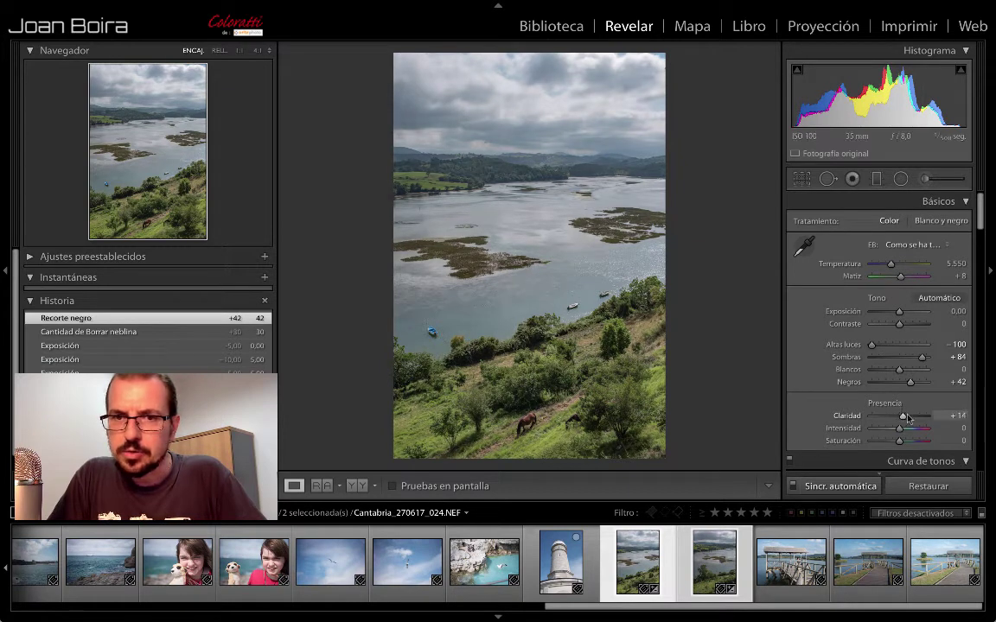
left_click_drag(907, 419, 911, 418)
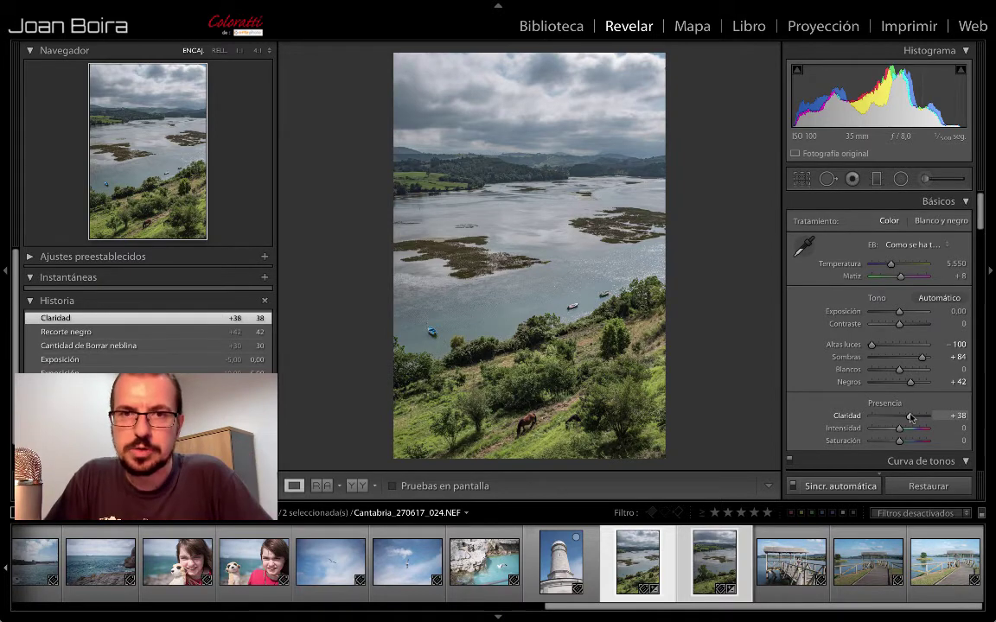
left_click(715, 567)
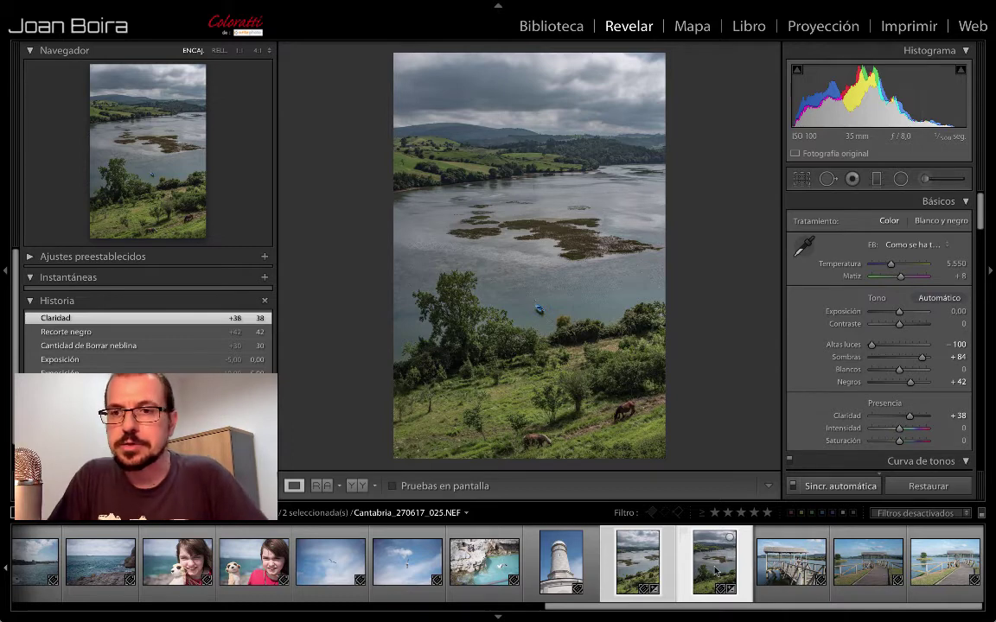
Step: With auto-sync paused, raise this photo's Exposure to +0.45, then re-enable auto-sync
left_click(793, 487)
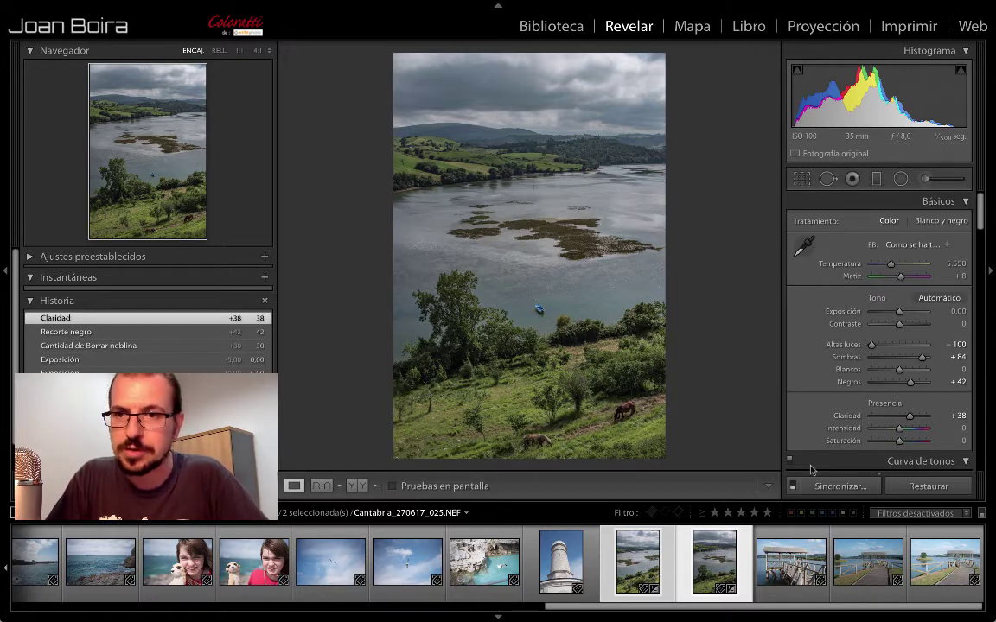
left_click_drag(899, 313, 902, 313)
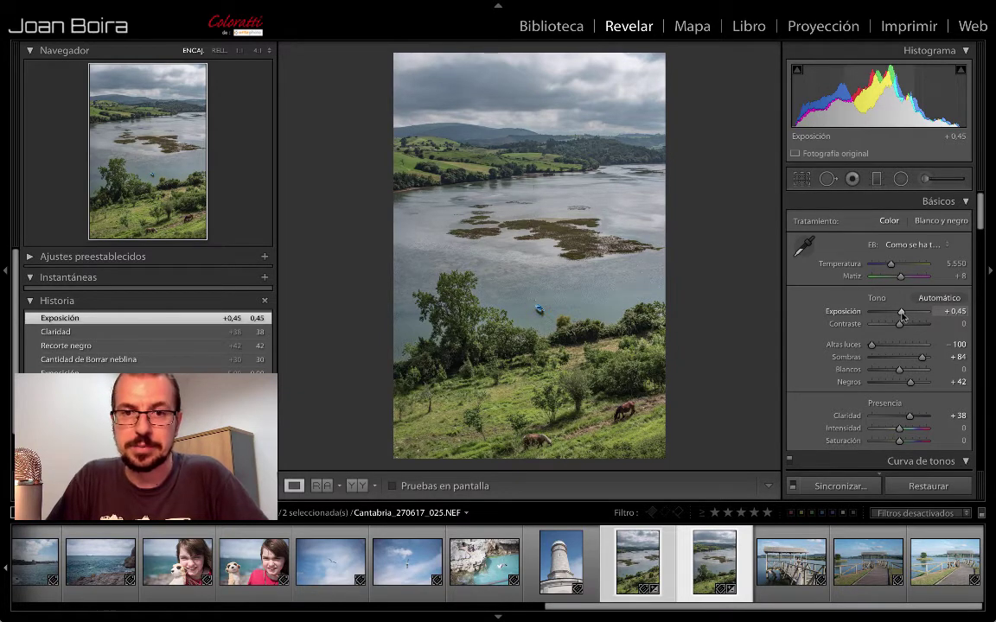
left_click(793, 486)
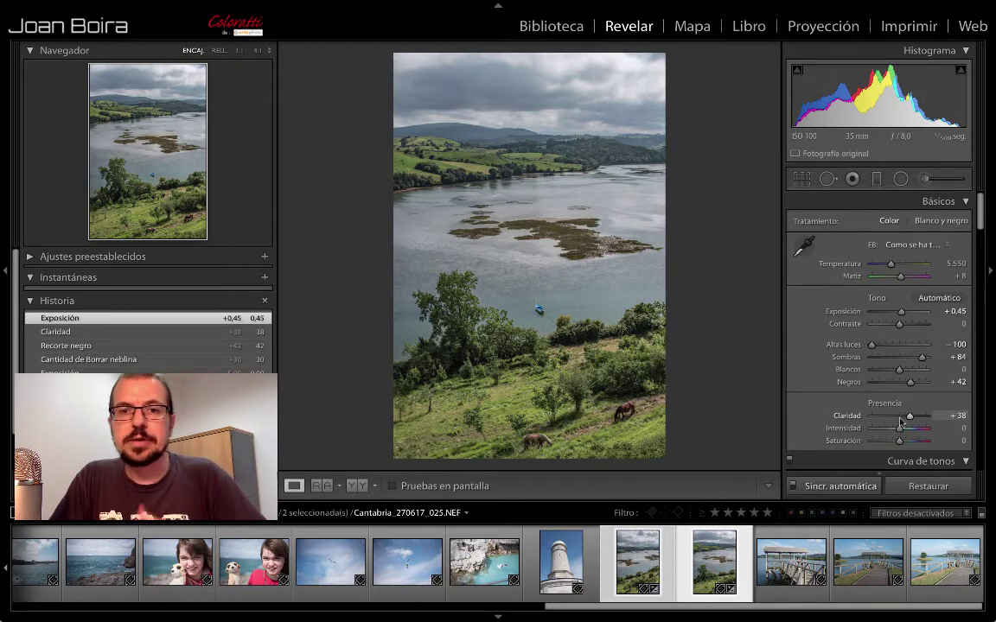
Step: Set the post-crop vignette Amount in the Effects panel to -14
scroll(899, 421, "down", 5)
scroll(899, 421, "down", 5)
scroll(899, 421, "down", 5)
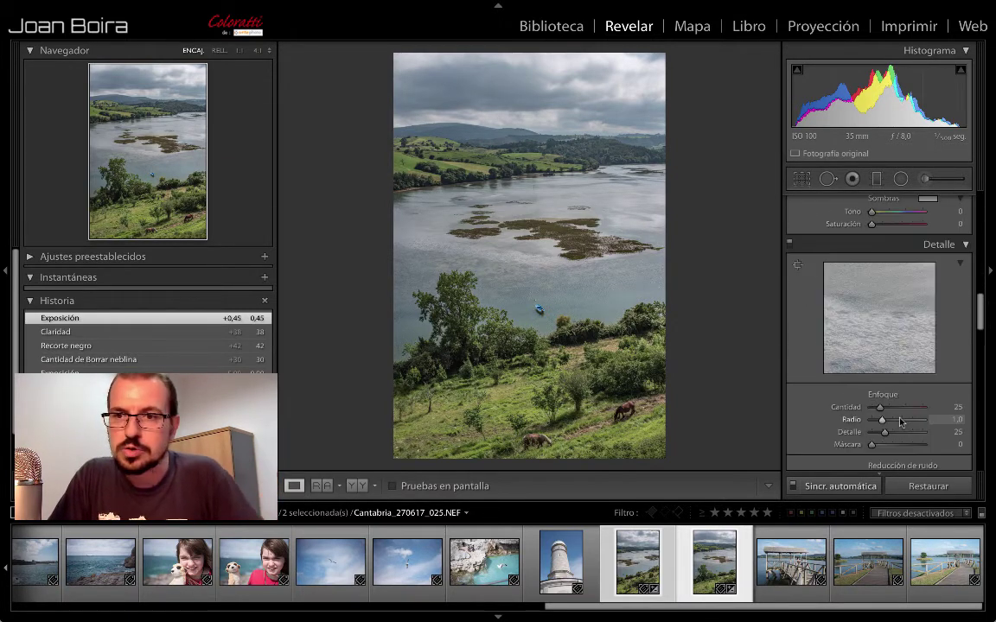
scroll(899, 421, "down", 3)
scroll(902, 415, "up", 1)
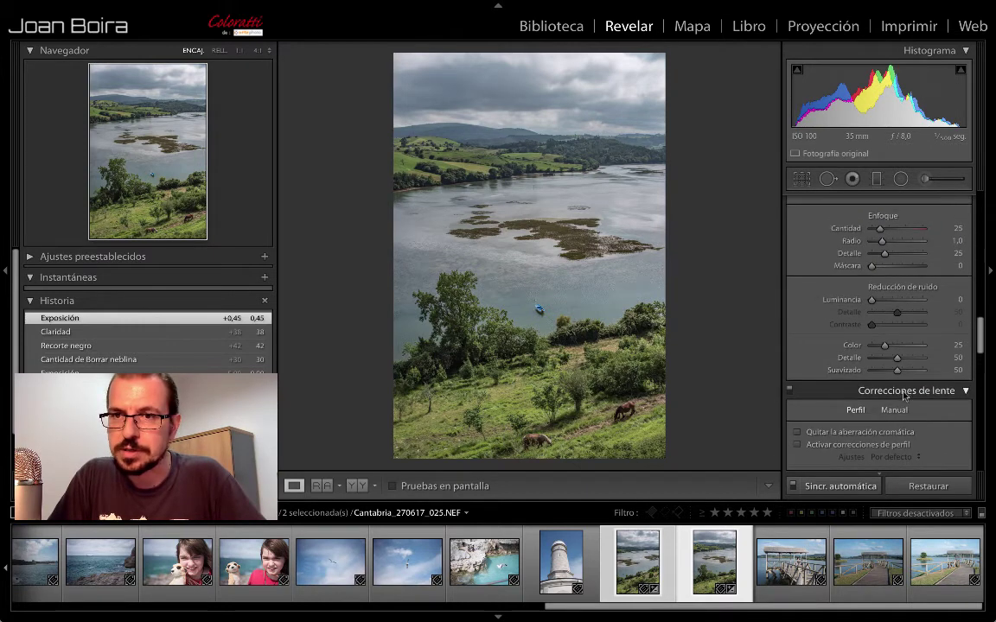
scroll(903, 397, "up", 2)
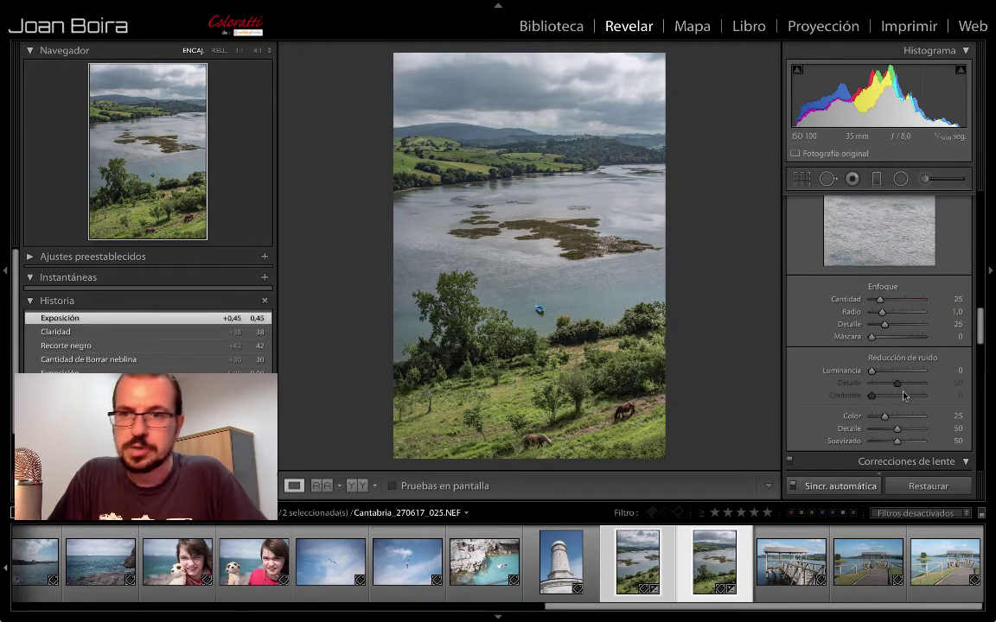
scroll(904, 396, "down", 2)
scroll(903, 396, "down", 3)
scroll(903, 396, "down", 2)
scroll(903, 396, "down", 5)
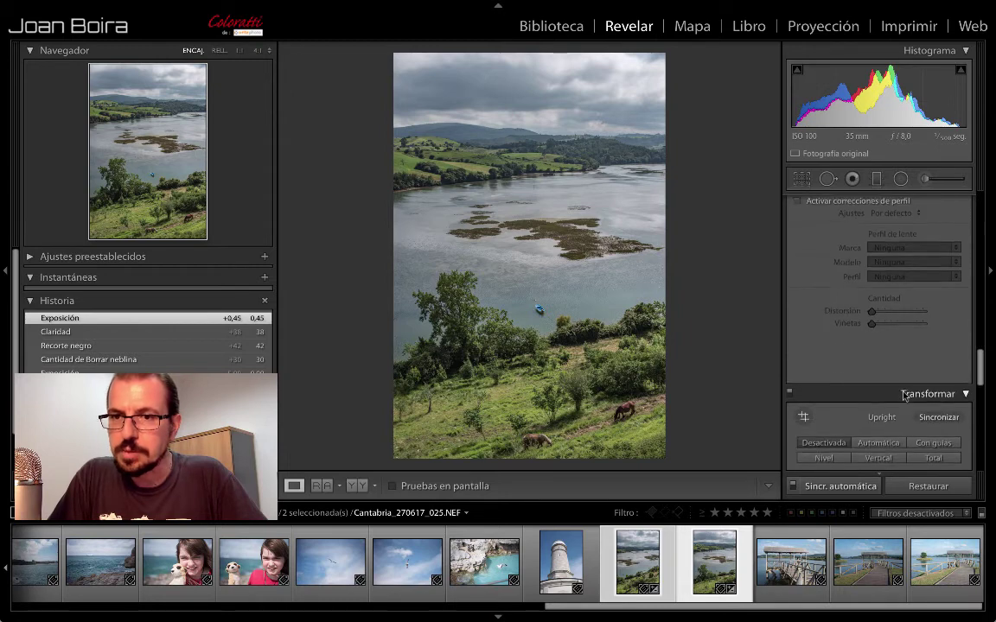
scroll(903, 396, "down", 4)
scroll(903, 396, "down", 4)
scroll(904, 396, "down", 5)
scroll(904, 396, "down", 1)
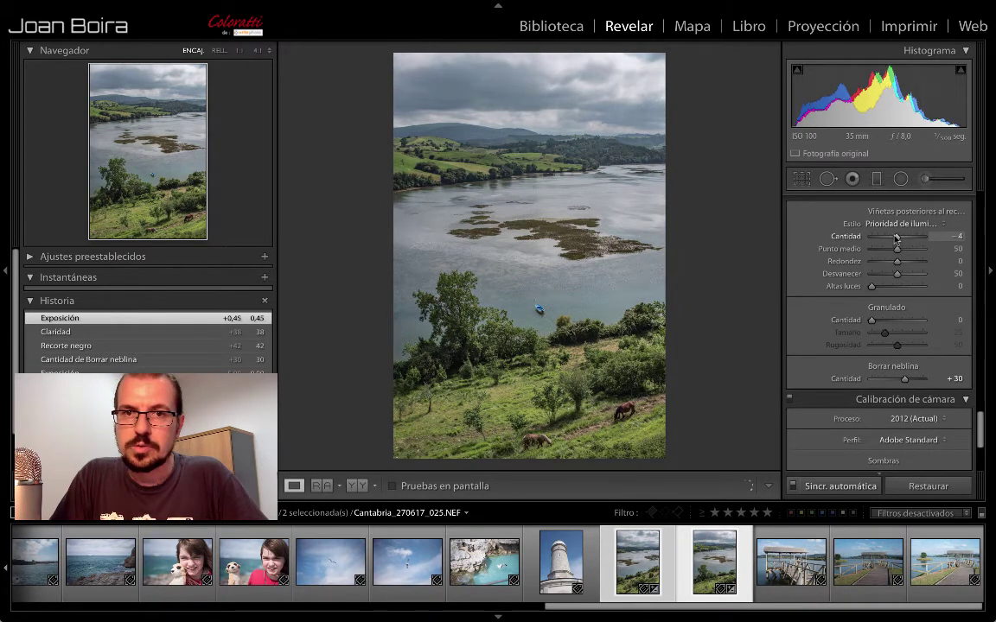
left_click_drag(897, 237, 894, 237)
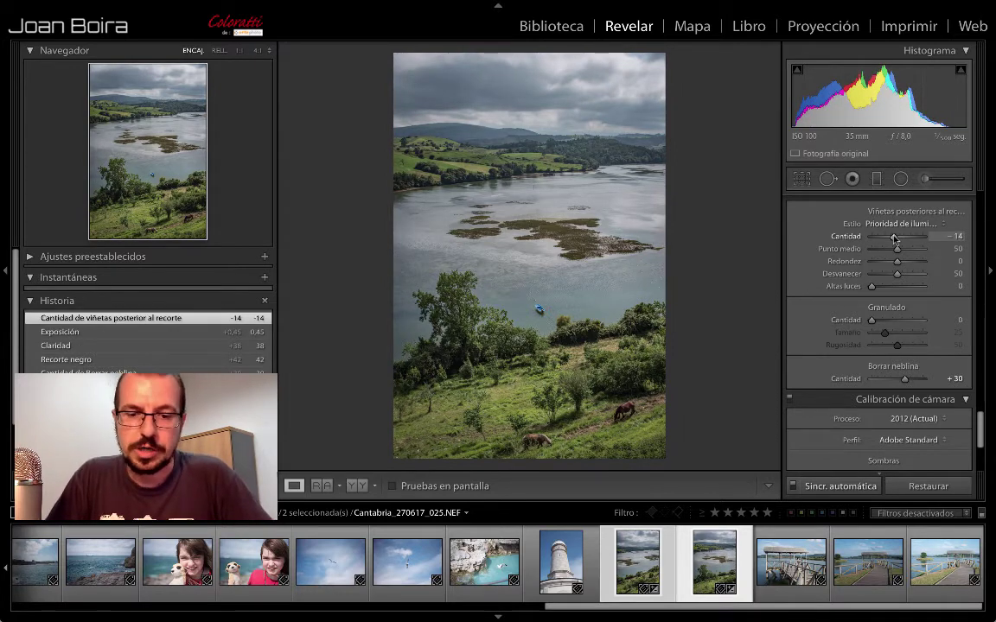
Step: Convert the river photo to black and white, then move to the next photo
key("v")
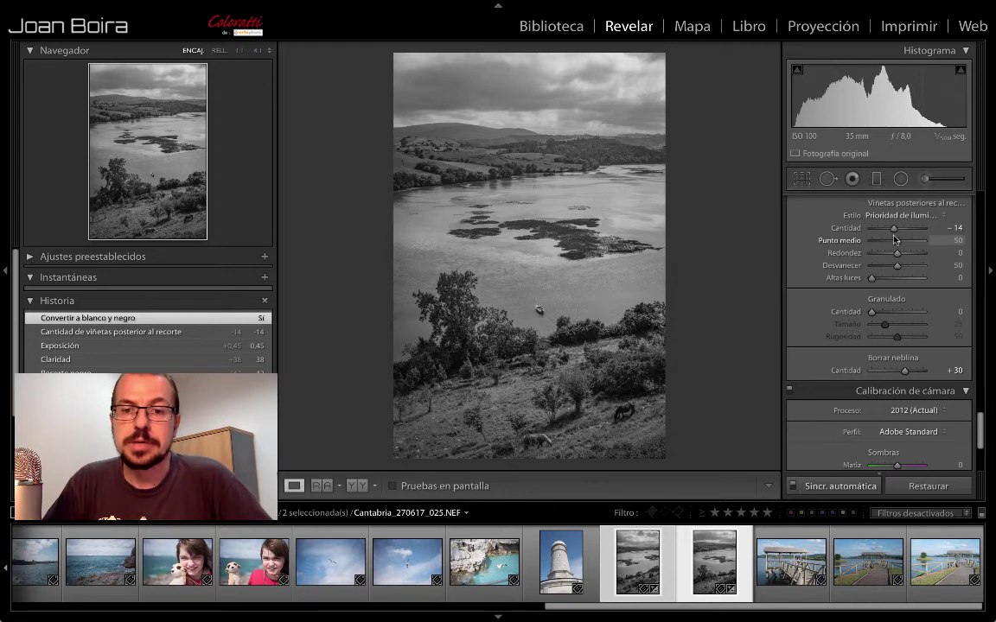
key("Right")
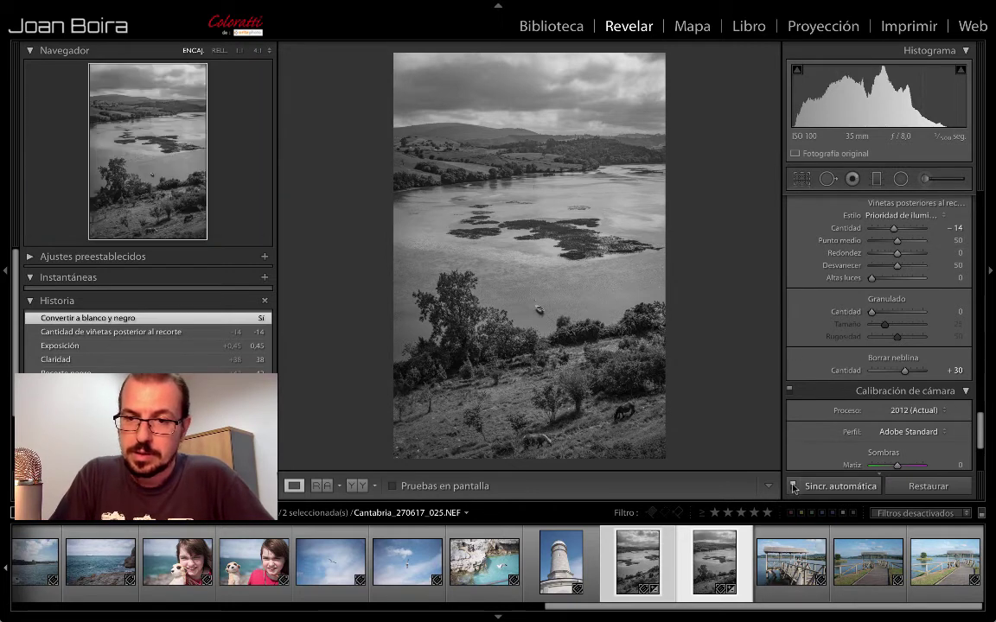
Step: With auto-sync off, lower the crop's top edge to remove the sky from this photo only
left_click(793, 487)
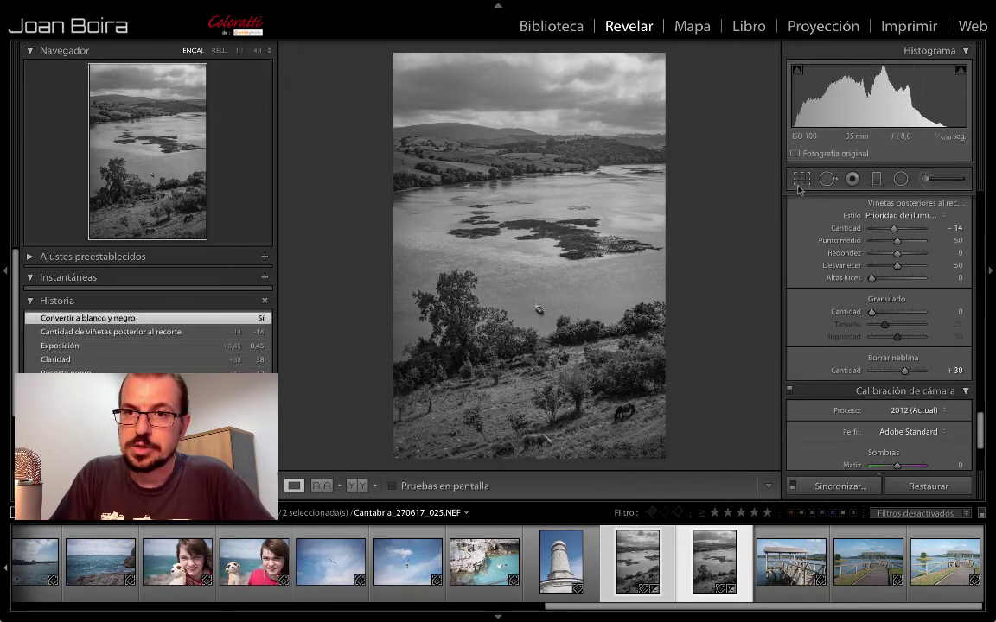
key("r")
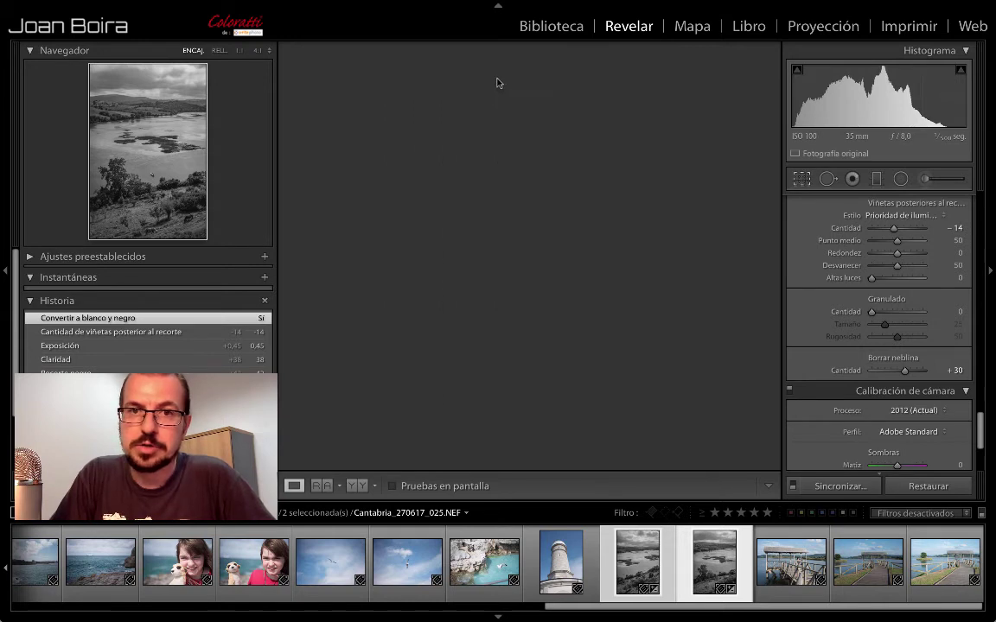
left_click_drag(529, 49, 531, 100)
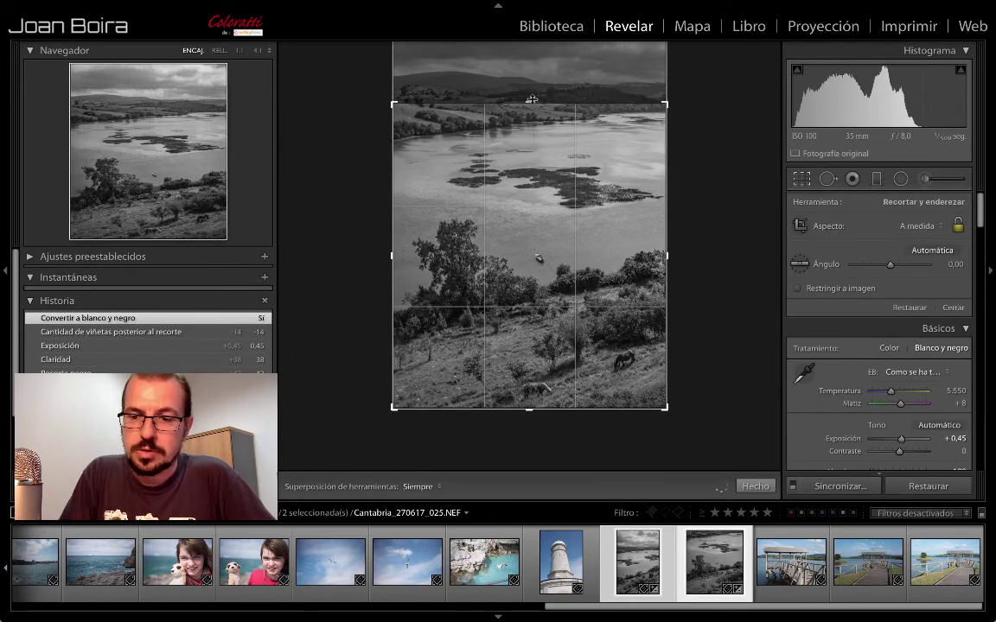
key("Return")
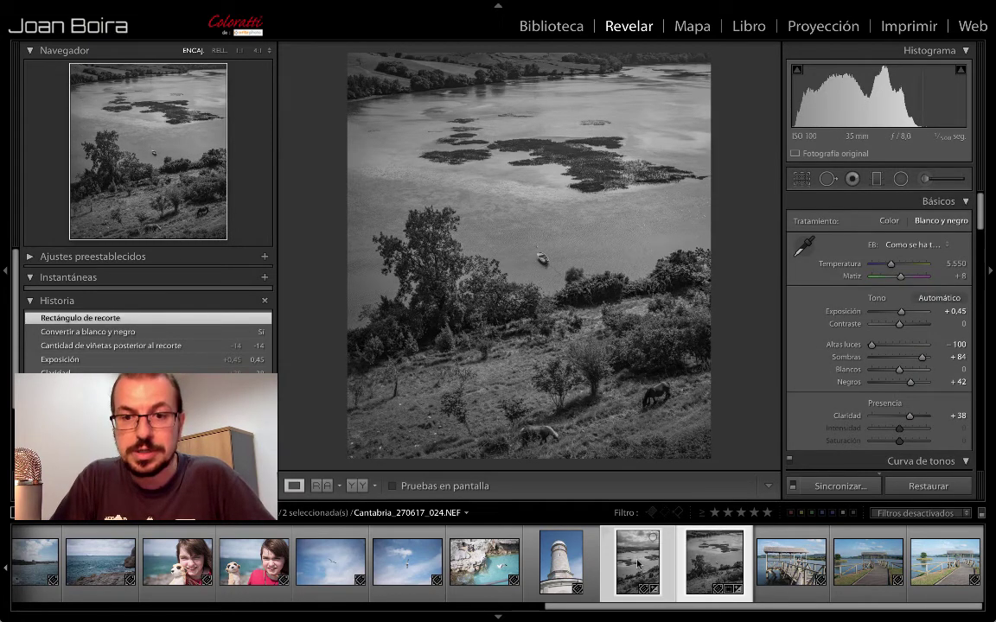
mouse_move(637, 563)
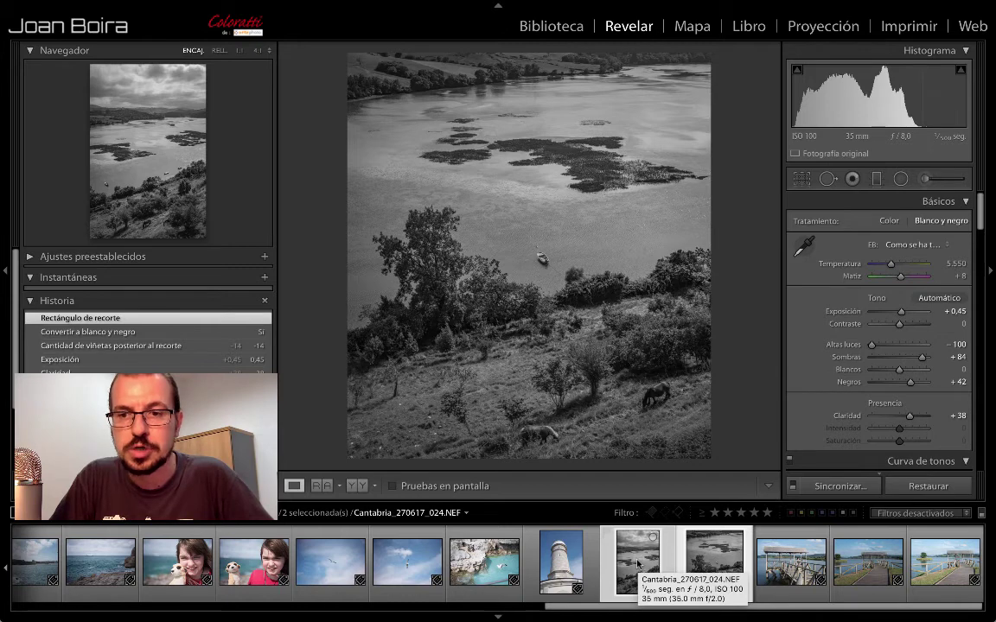
Step: Re-enable auto-sync and raise Shadows in the Basic panel to +100
left_click(794, 488)
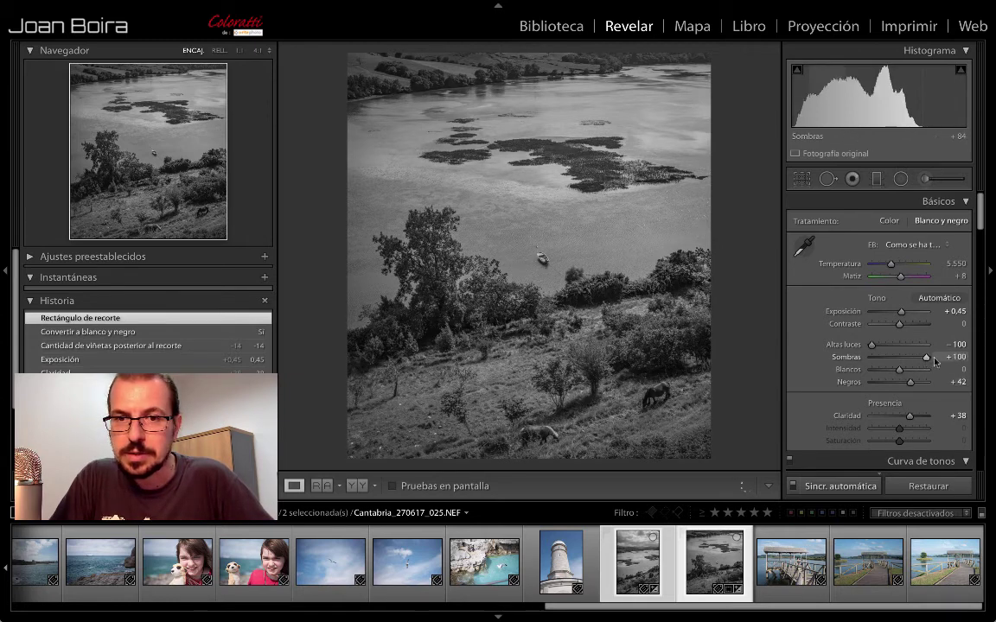
left_click_drag(922, 358, 938, 358)
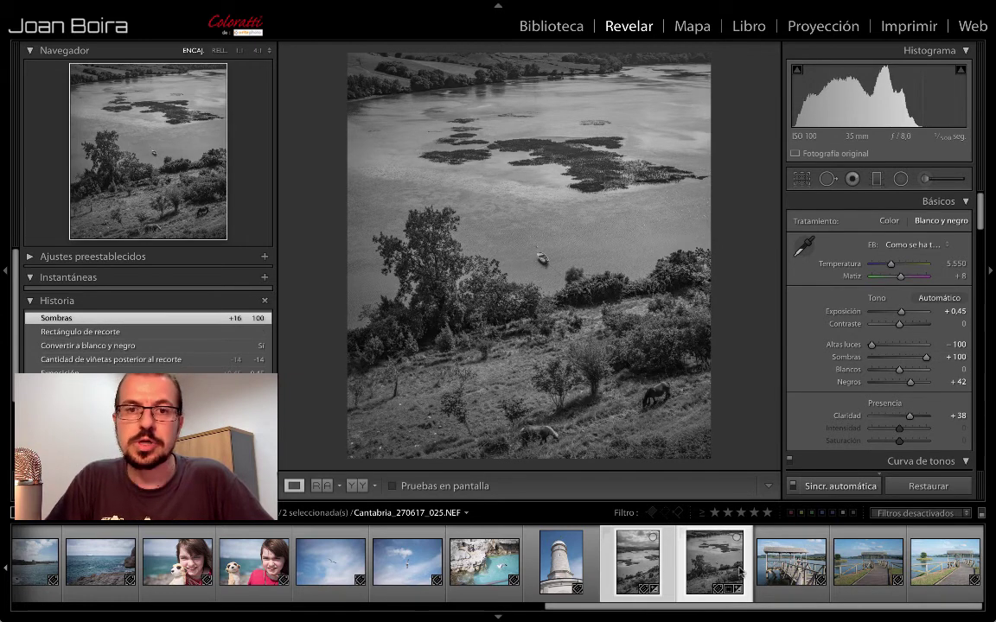